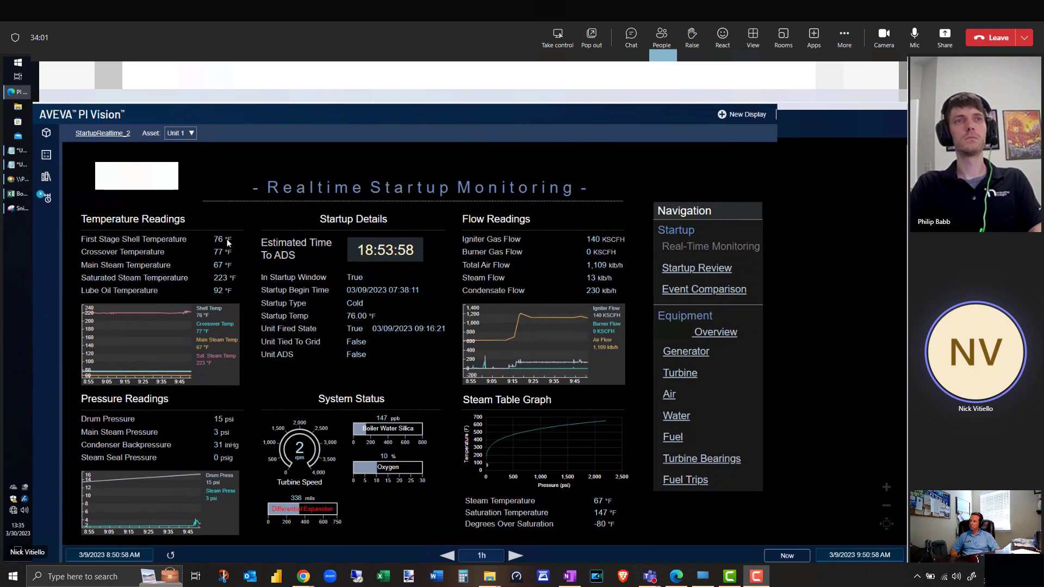
# - Advance the one-hour window of the real-time startup display until it ends at 3:50:58 PM on 3/9/2023
pyautogui.moveTo(226, 246)
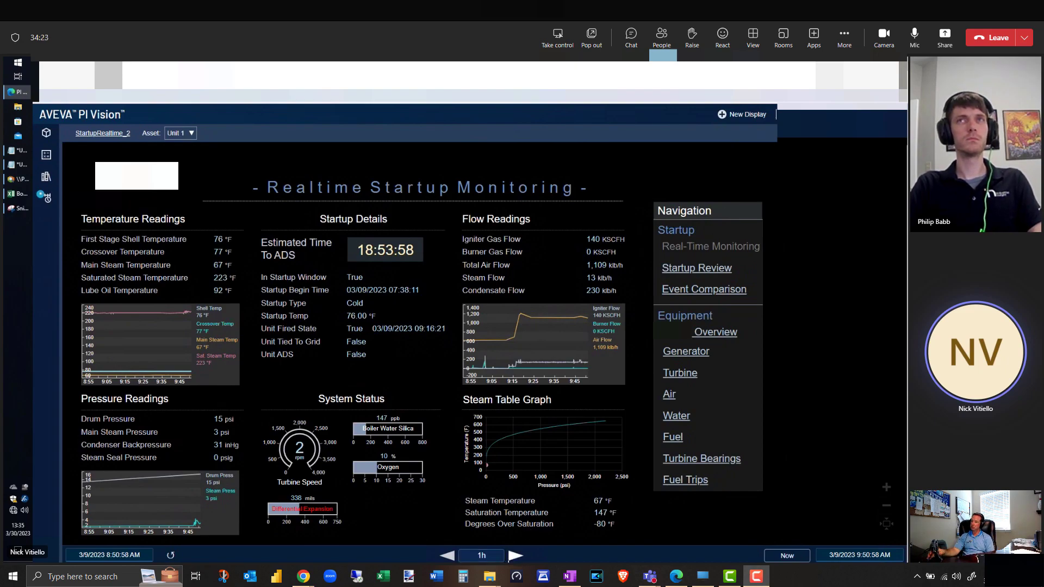
pyautogui.click(514, 556)
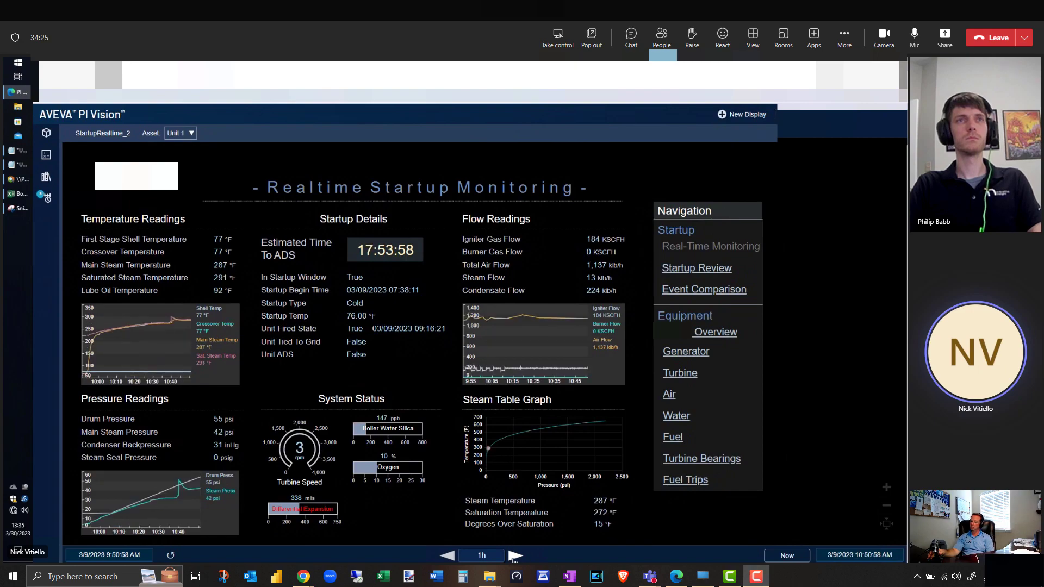
pyautogui.click(514, 556)
pyautogui.click(515, 556)
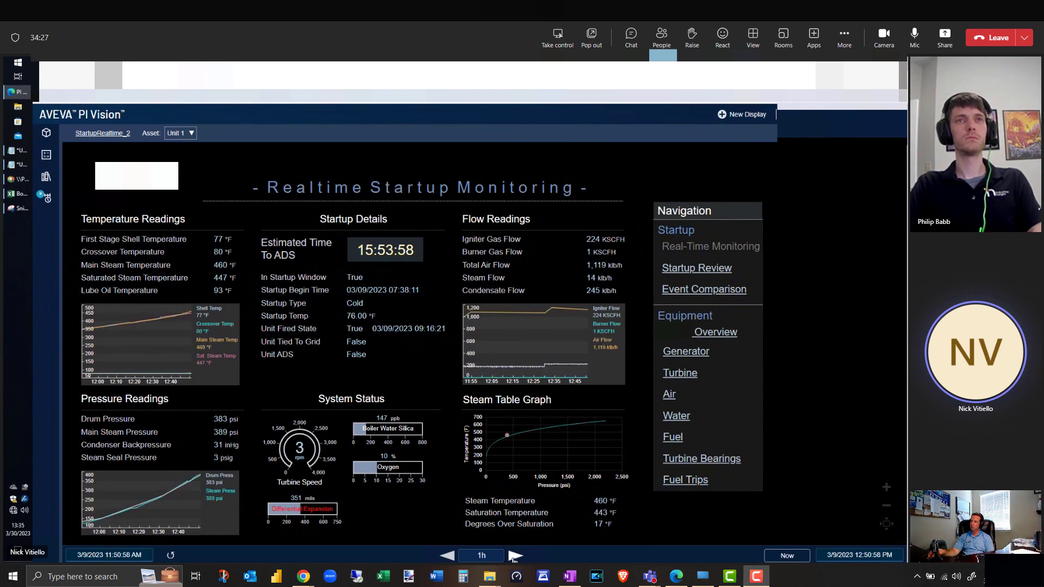
pyautogui.click(514, 556)
pyautogui.click(514, 555)
pyautogui.click(515, 556)
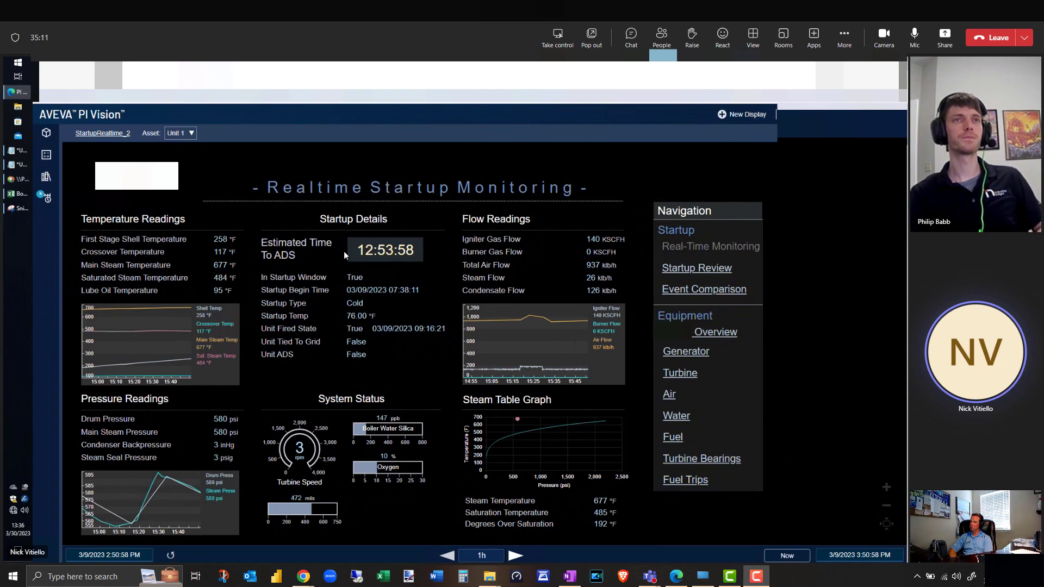
# - Review the startup details and advance the one-hour window until it ends at 8:50:58 PM on 3/9/2023
pyautogui.moveTo(382, 257)
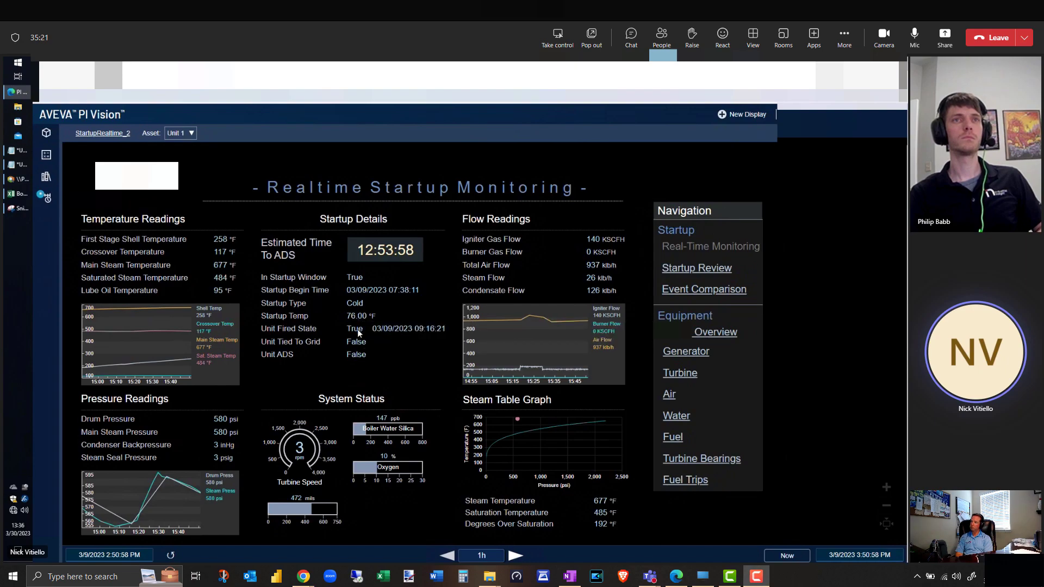
pyautogui.moveTo(358, 354)
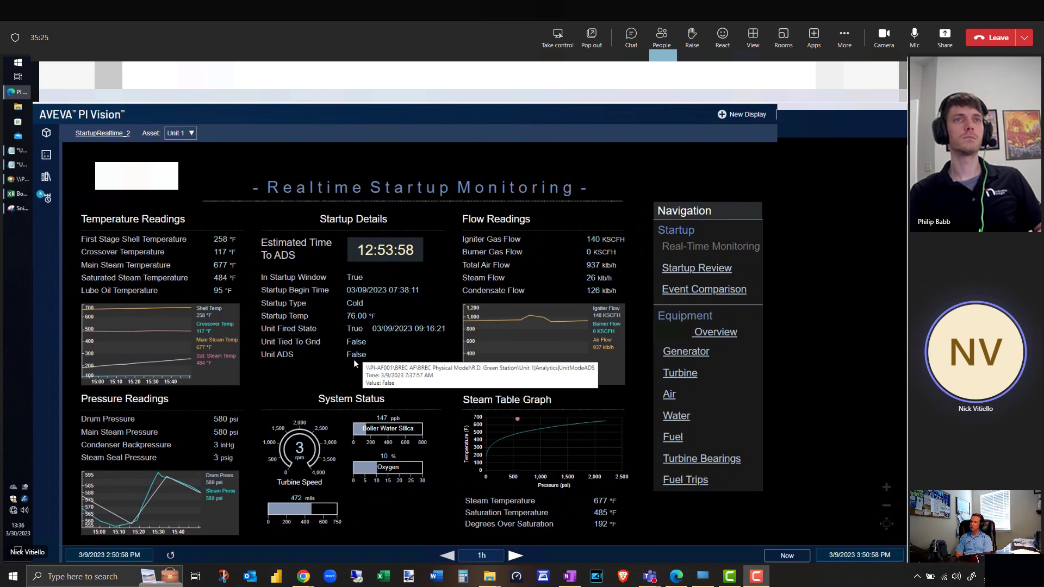
pyautogui.click(512, 555)
pyautogui.click(513, 556)
pyautogui.click(512, 556)
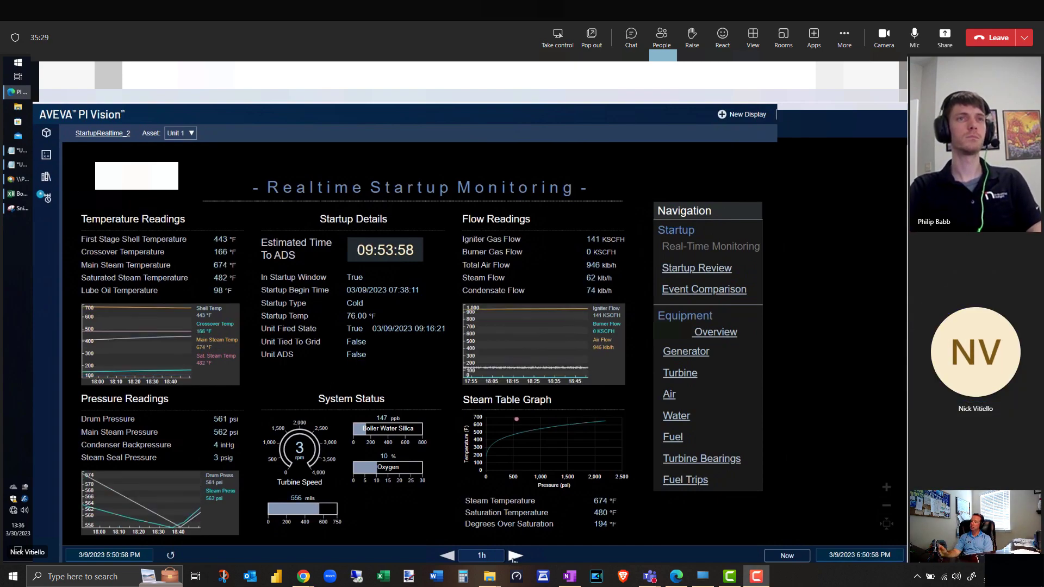
pyautogui.click(513, 556)
pyautogui.click(513, 556)
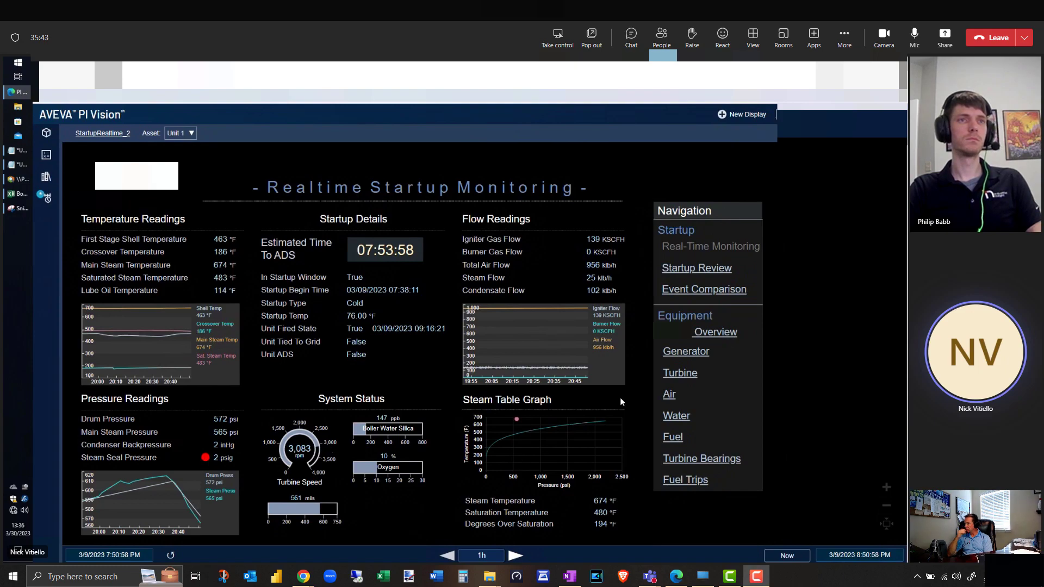
# - Open the Startup Review display for Unit 1
pyautogui.click(678, 275)
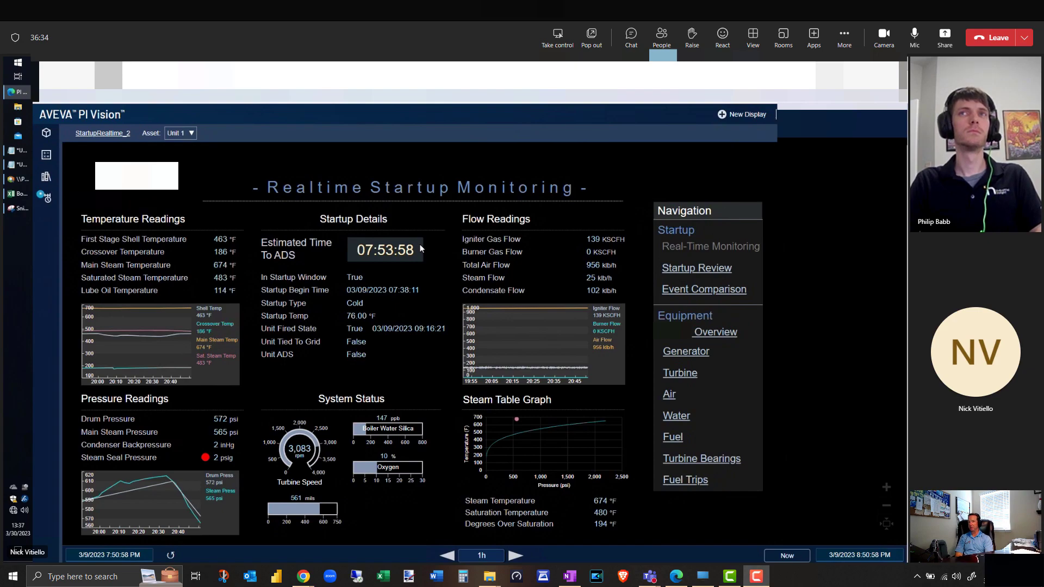
pyautogui.moveTo(517, 421)
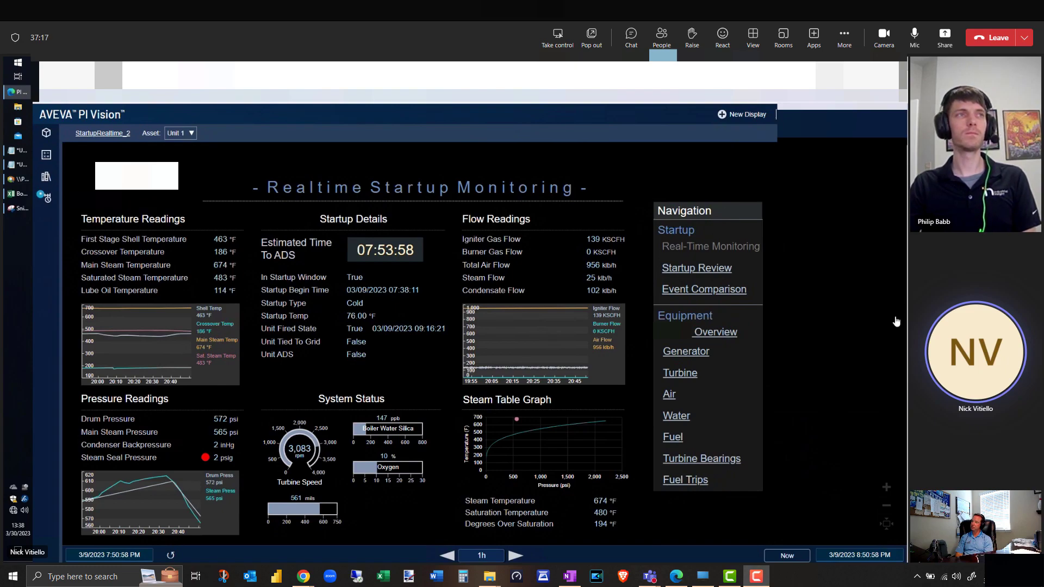
pyautogui.click(711, 272)
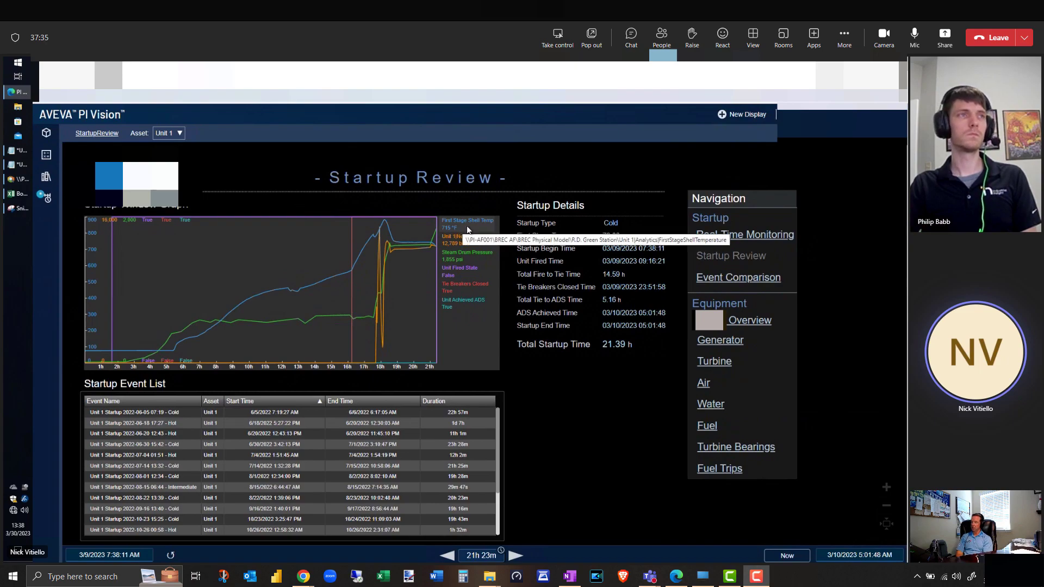
# - Highlight the Unit Fired State, Tie Breakers Closed and Unit Achieved ADS traces in turn on the startup graph
pyautogui.click(467, 273)
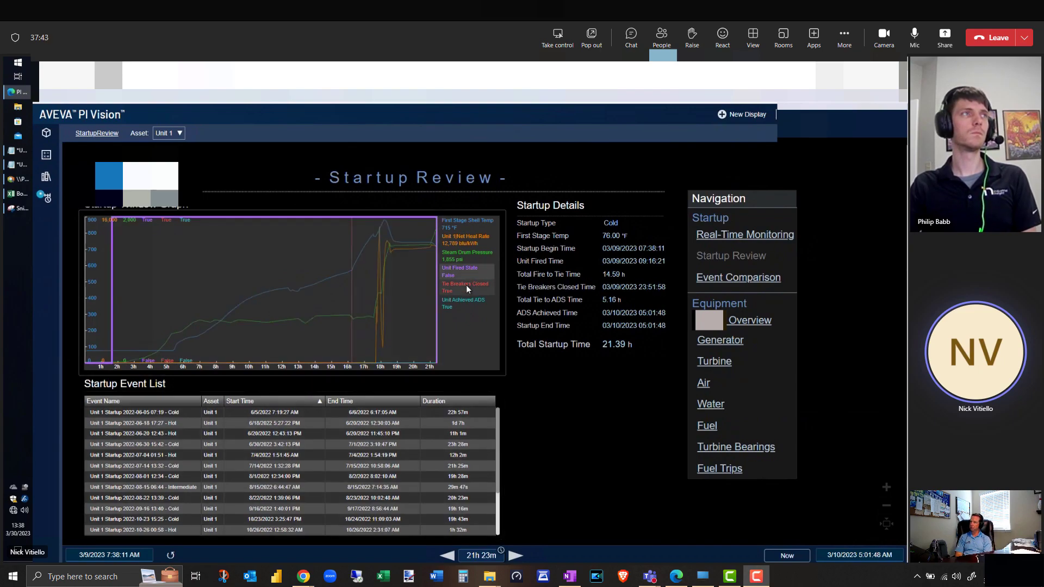
pyautogui.click(466, 285)
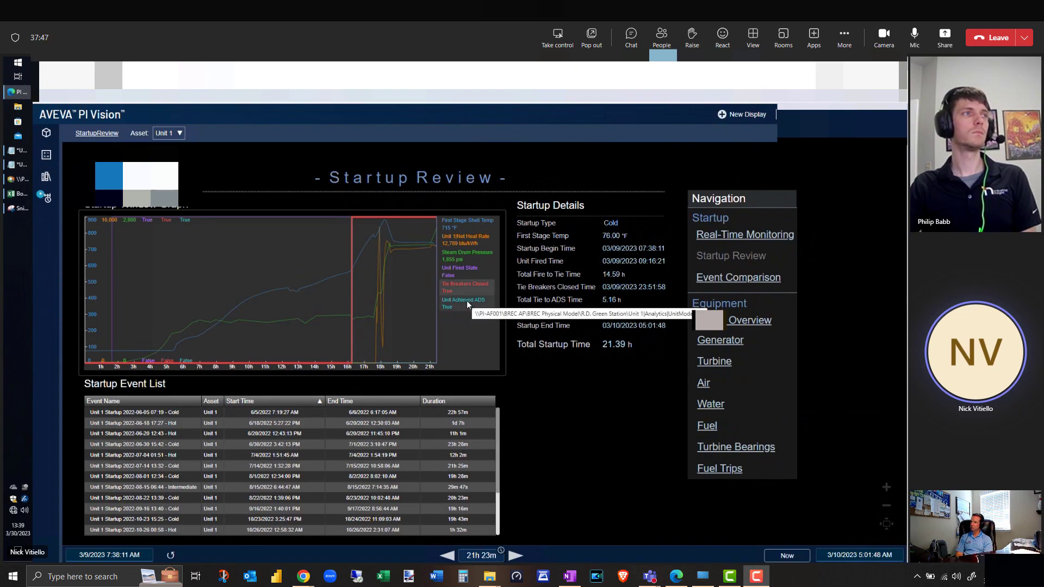
pyautogui.click(466, 300)
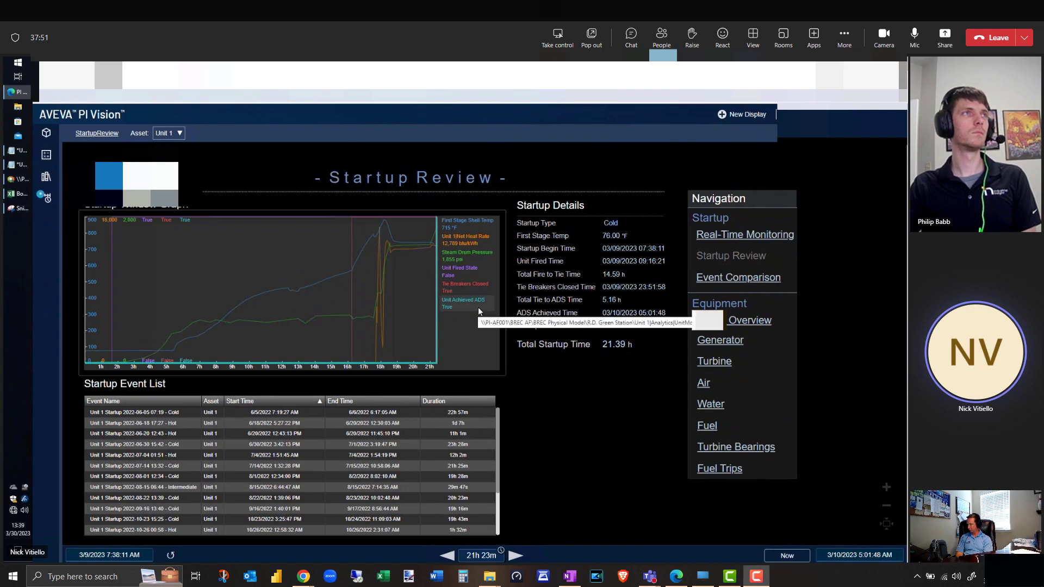
pyautogui.click(498, 428)
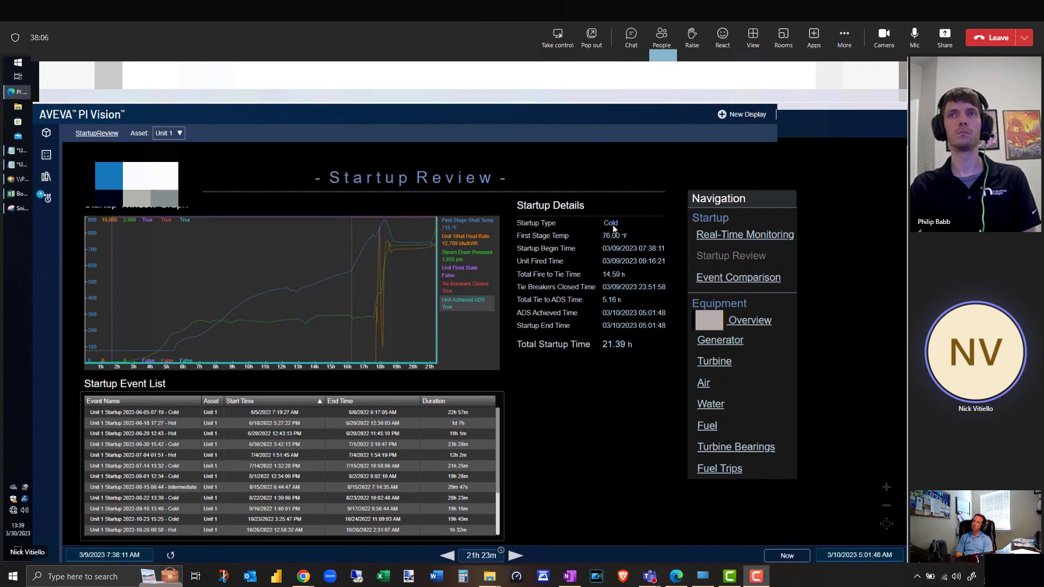
pyautogui.moveTo(612, 224)
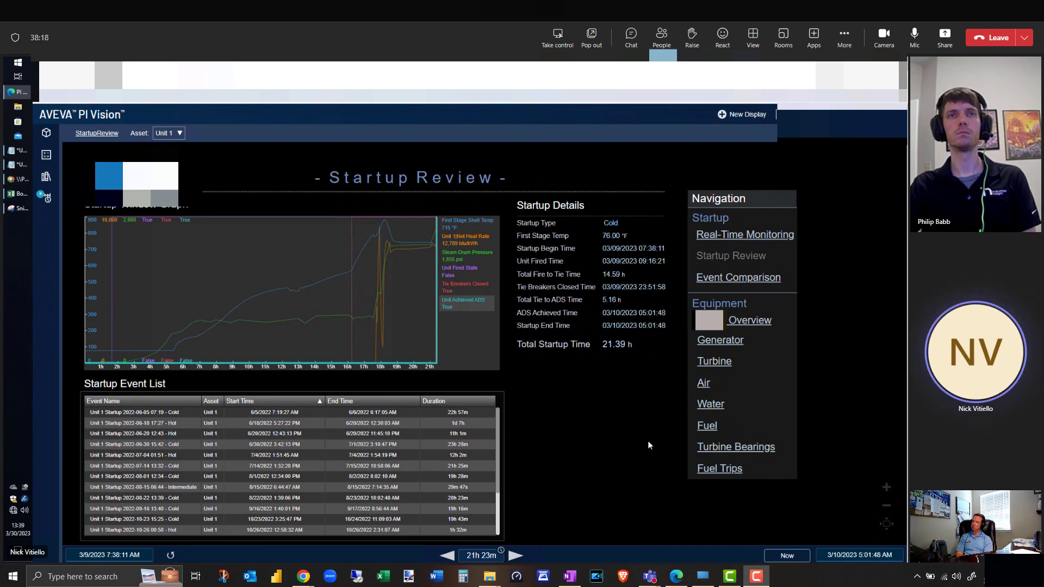
pyautogui.scroll(-3, 503, 450)
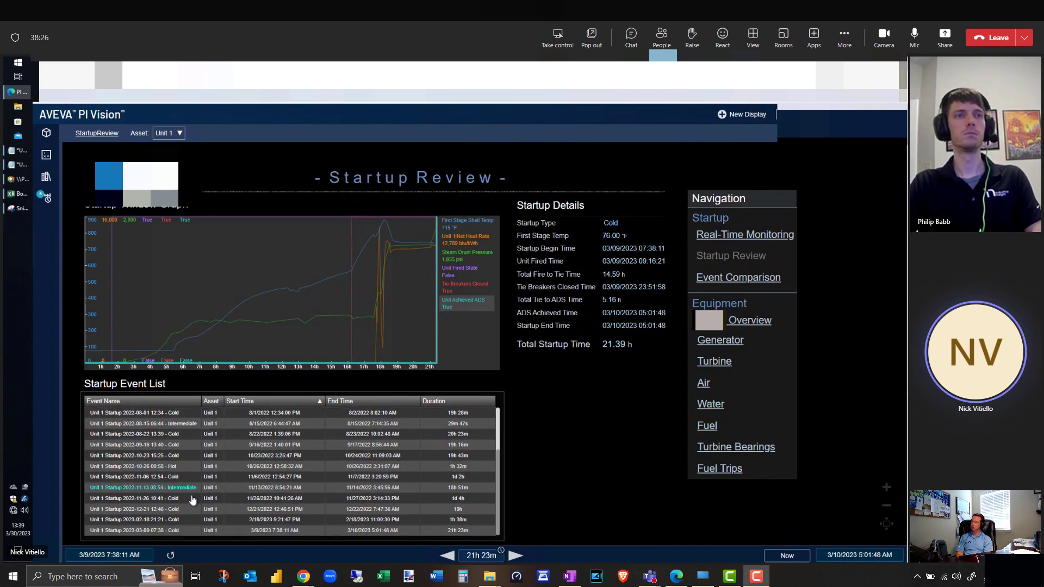
pyautogui.rightClick(301, 458)
pyautogui.click(331, 502)
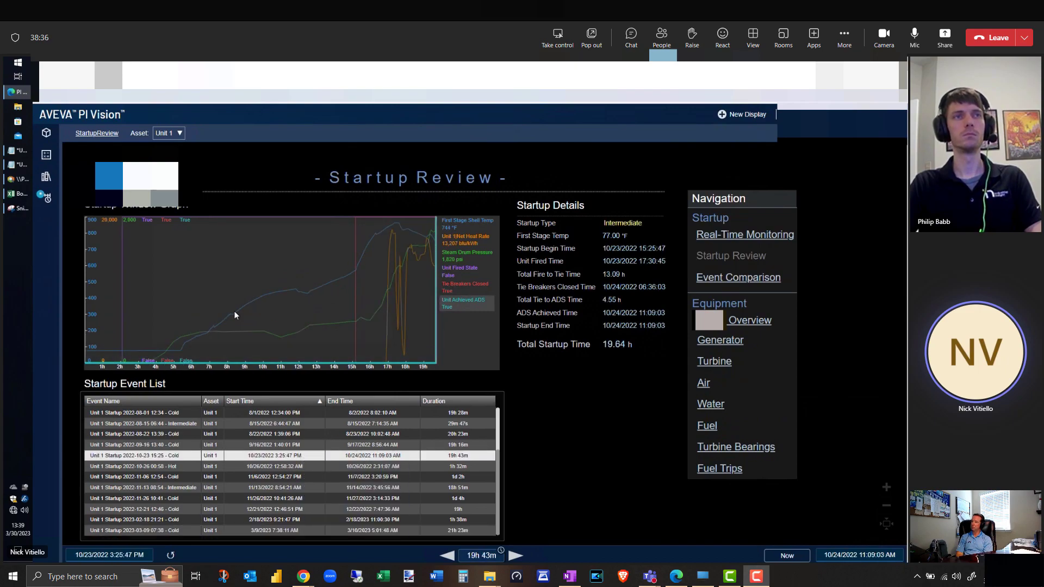
pyautogui.rightClick(259, 437)
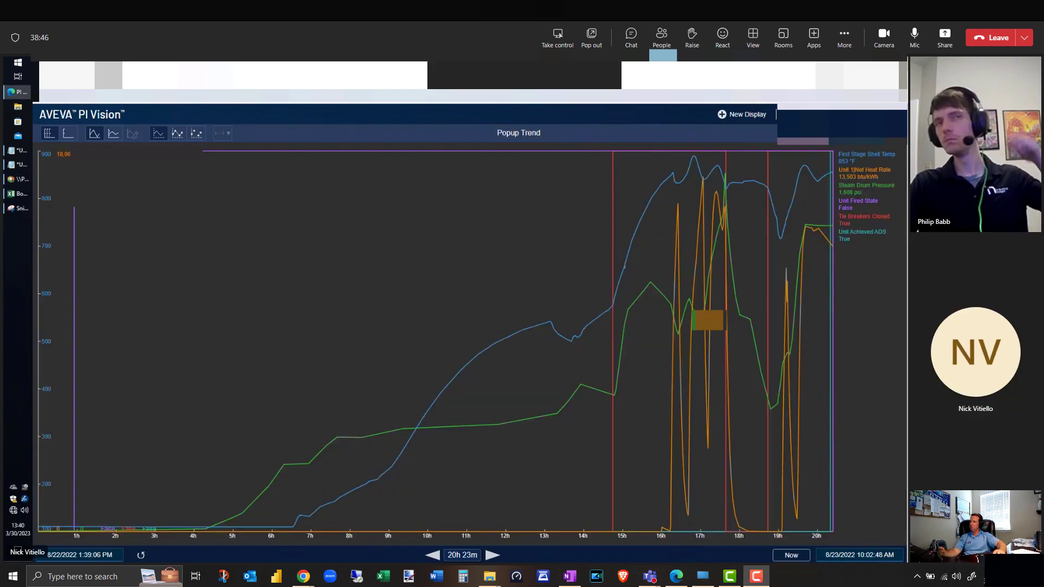
pyautogui.press('Escape')
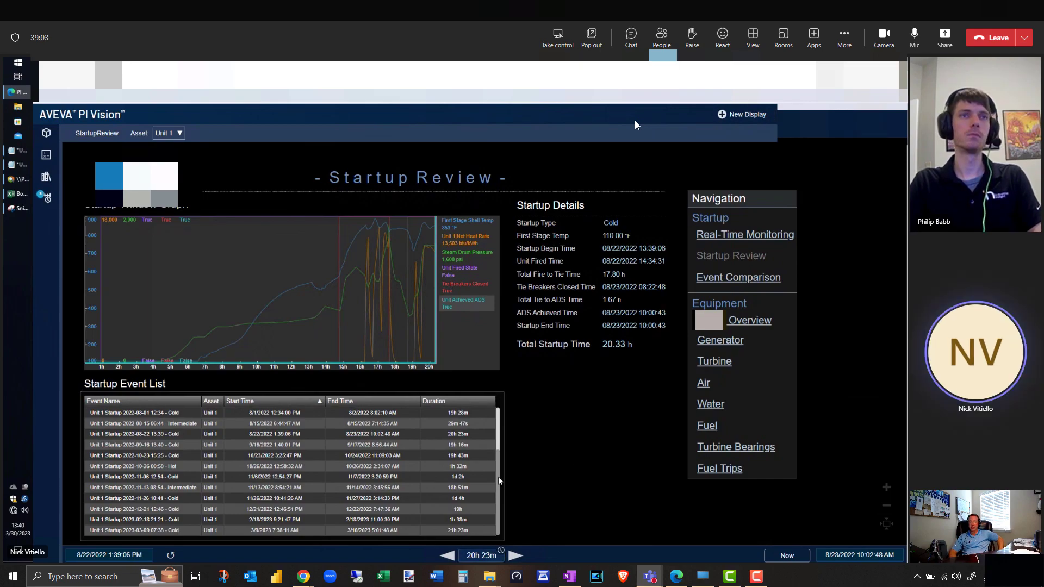
pyautogui.scroll(1, 500, 470)
pyautogui.scroll(-3, 499, 455)
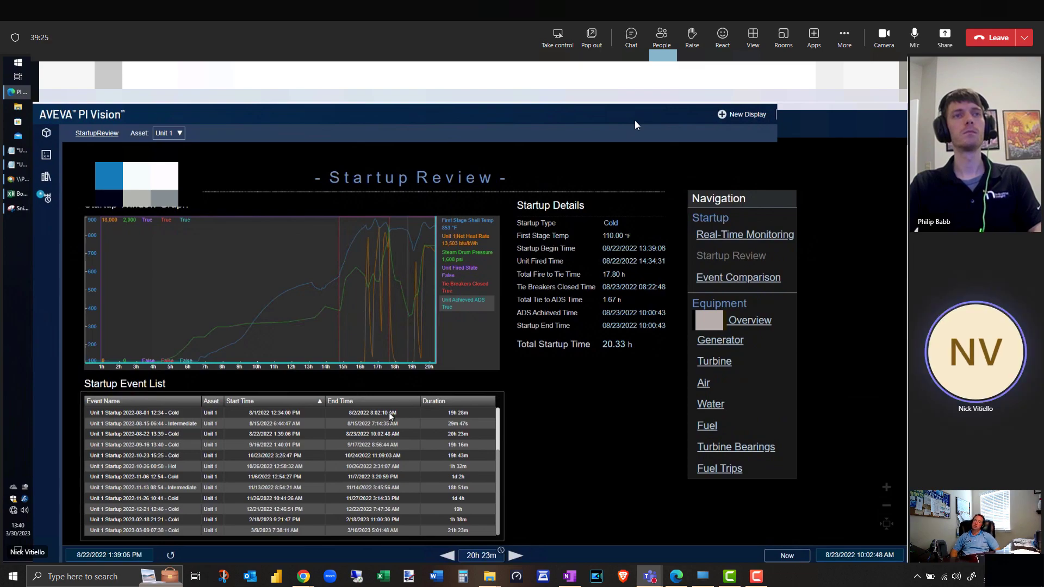
pyautogui.rightClick(389, 413)
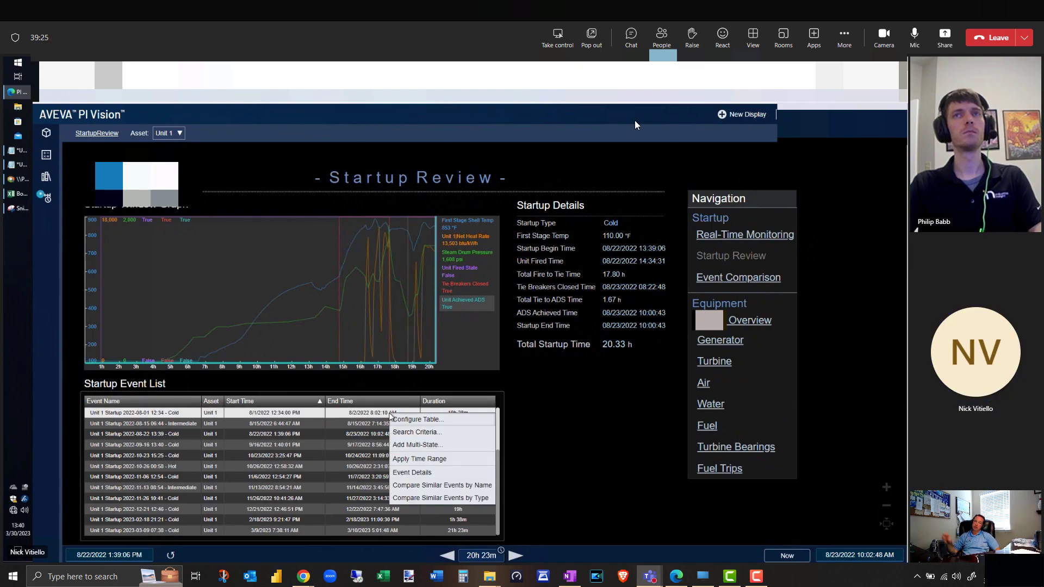
pyautogui.click(417, 458)
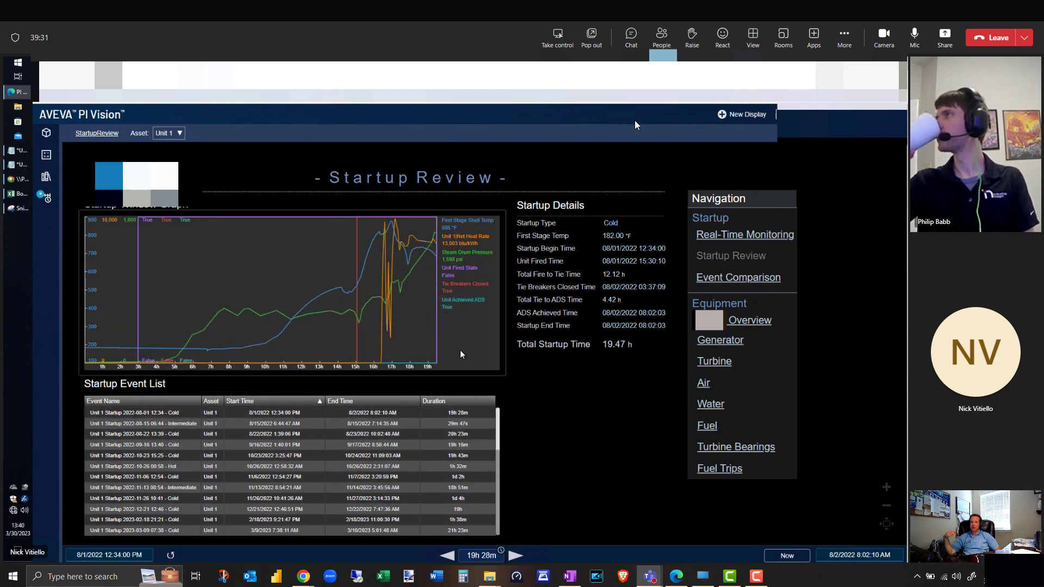
pyautogui.click(184, 134)
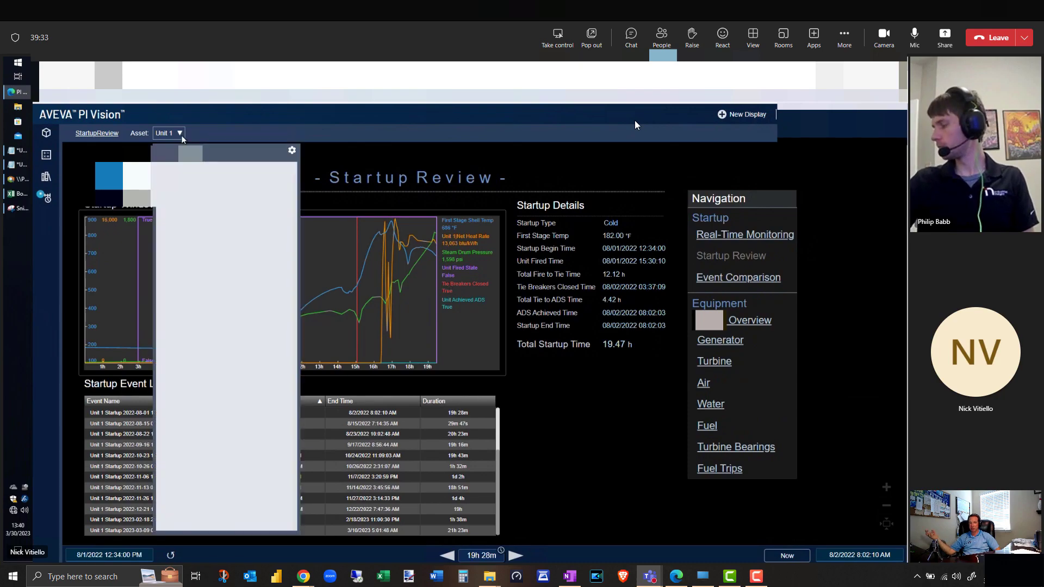
pyautogui.click(223, 217)
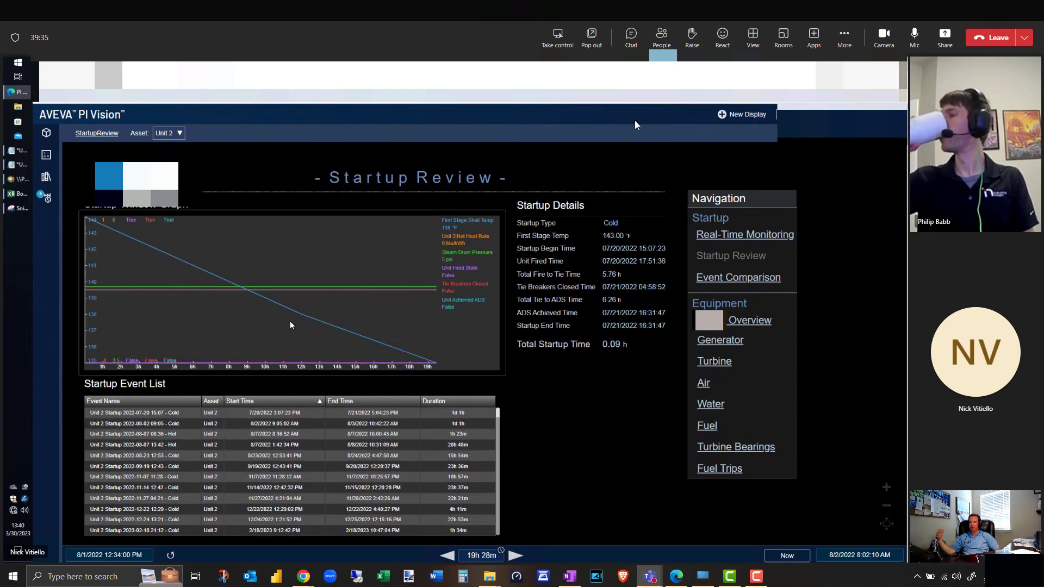
pyautogui.rightClick(305, 447)
pyautogui.click(328, 494)
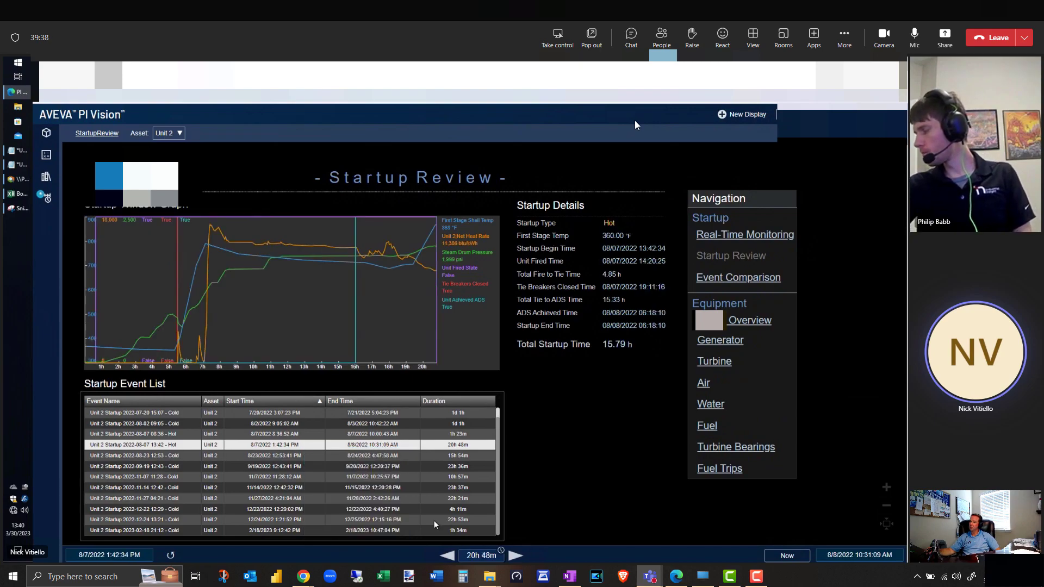
pyautogui.click(573, 420)
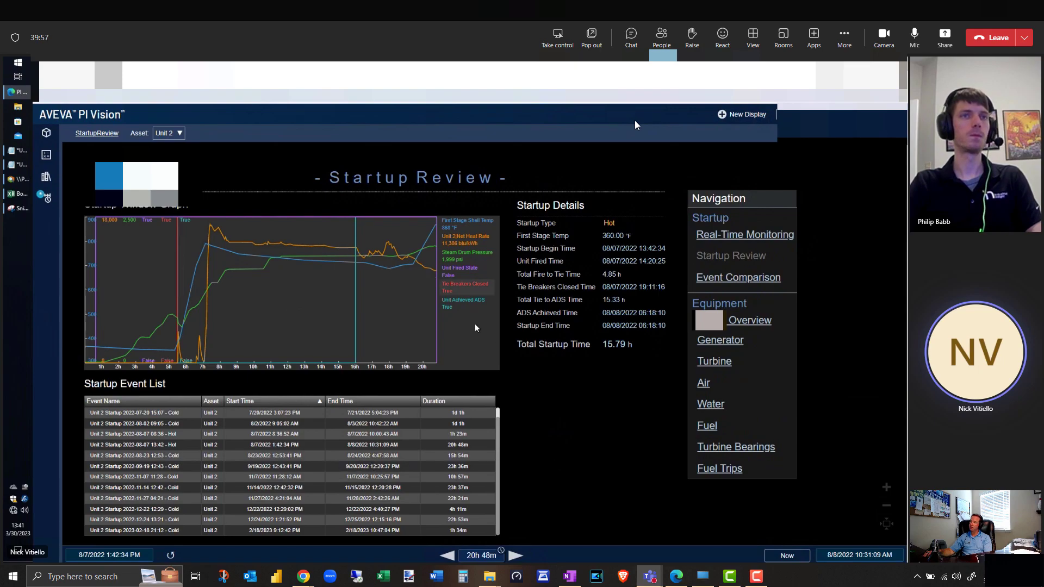
pyautogui.click(732, 278)
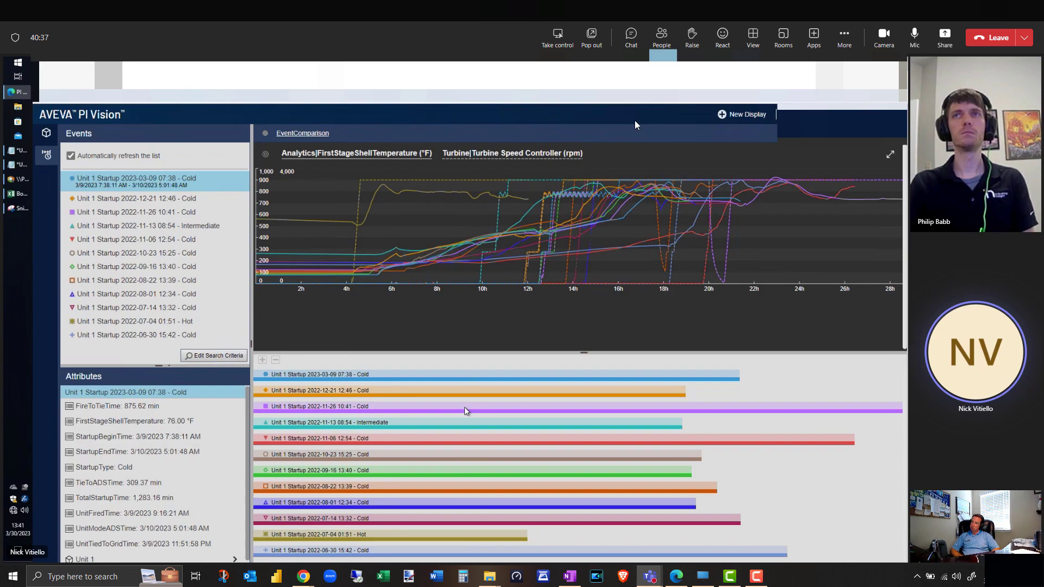
pyautogui.click(540, 413)
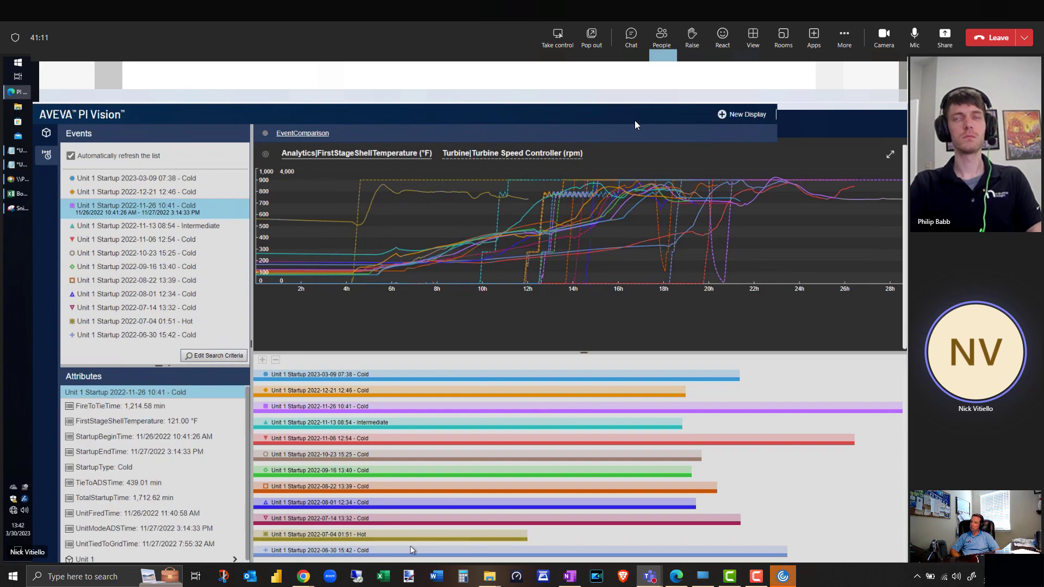
pyautogui.rightClick(506, 406)
pyautogui.click(527, 411)
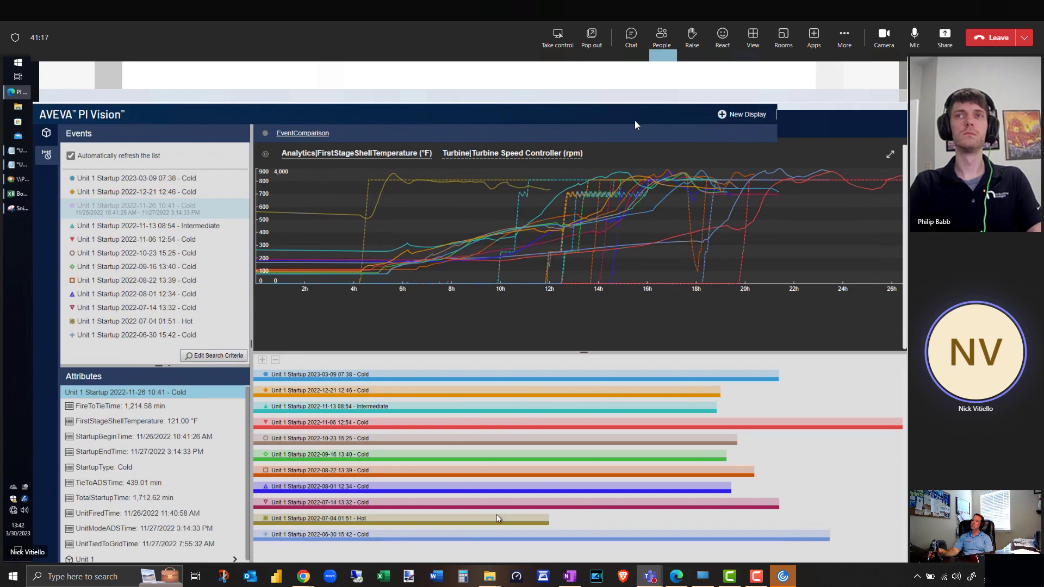
pyautogui.click(539, 430)
pyautogui.rightClick(541, 429)
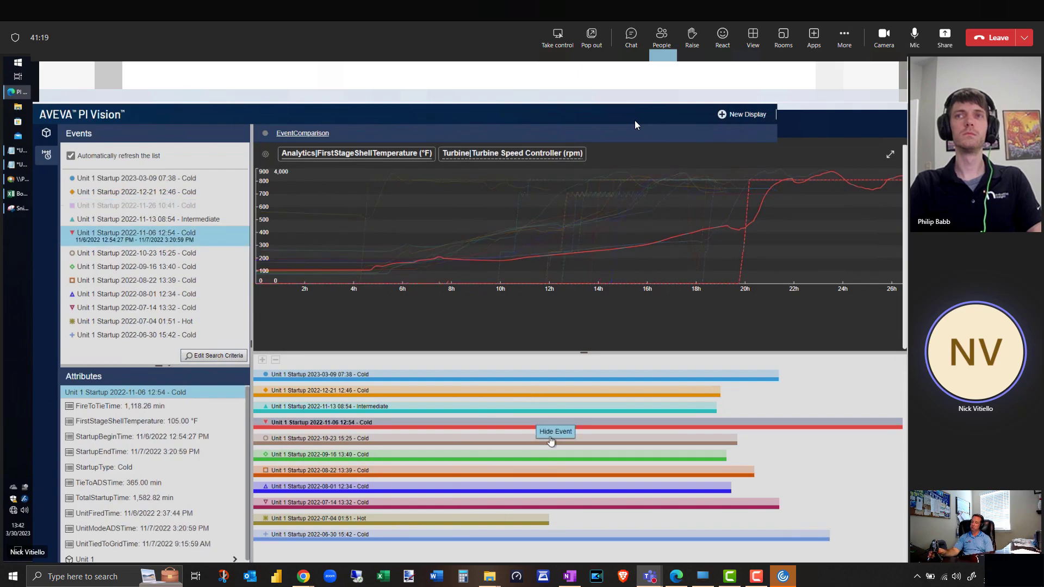
pyautogui.click(552, 441)
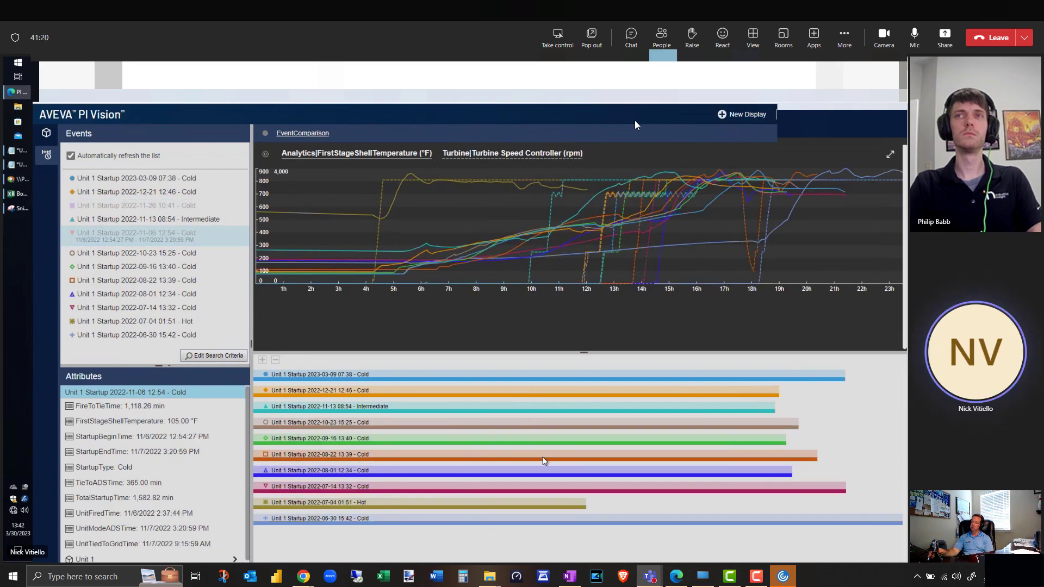
pyautogui.click(551, 518)
pyautogui.rightClick(551, 520)
pyautogui.click(571, 530)
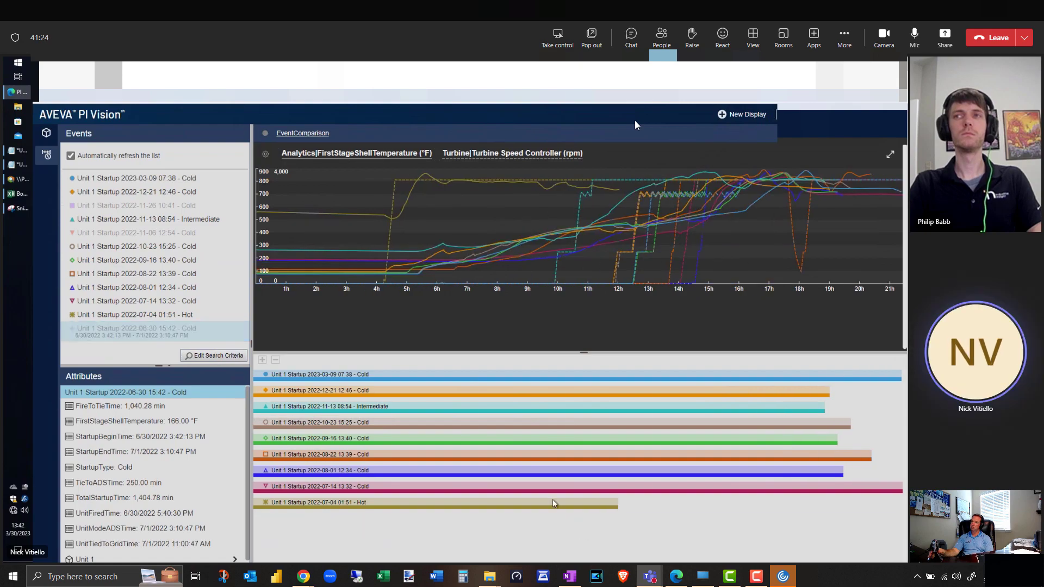
pyautogui.click(552, 503)
pyautogui.rightClick(552, 505)
pyautogui.click(584, 510)
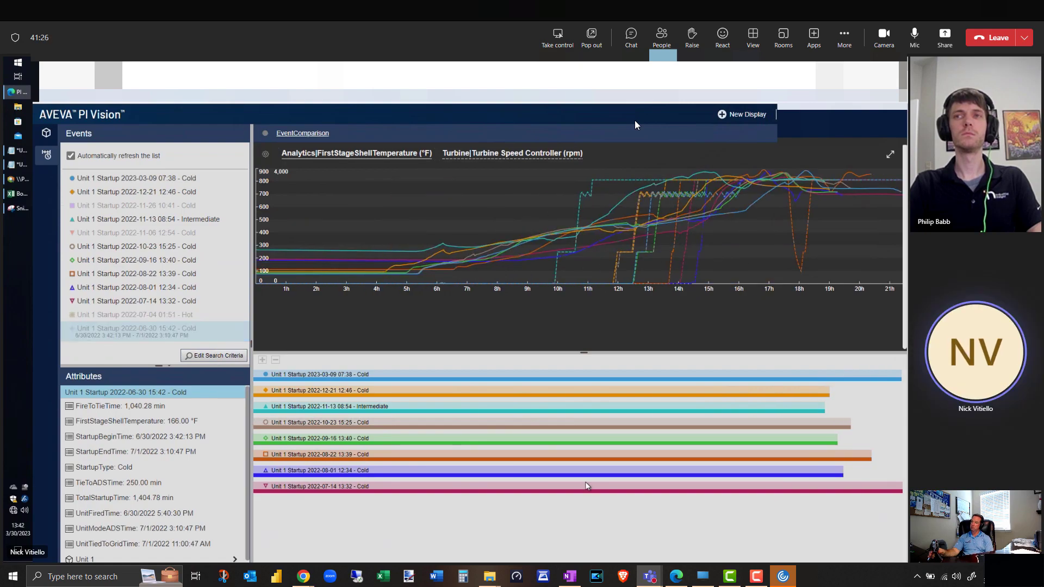
pyautogui.click(456, 409)
pyautogui.rightClick(456, 409)
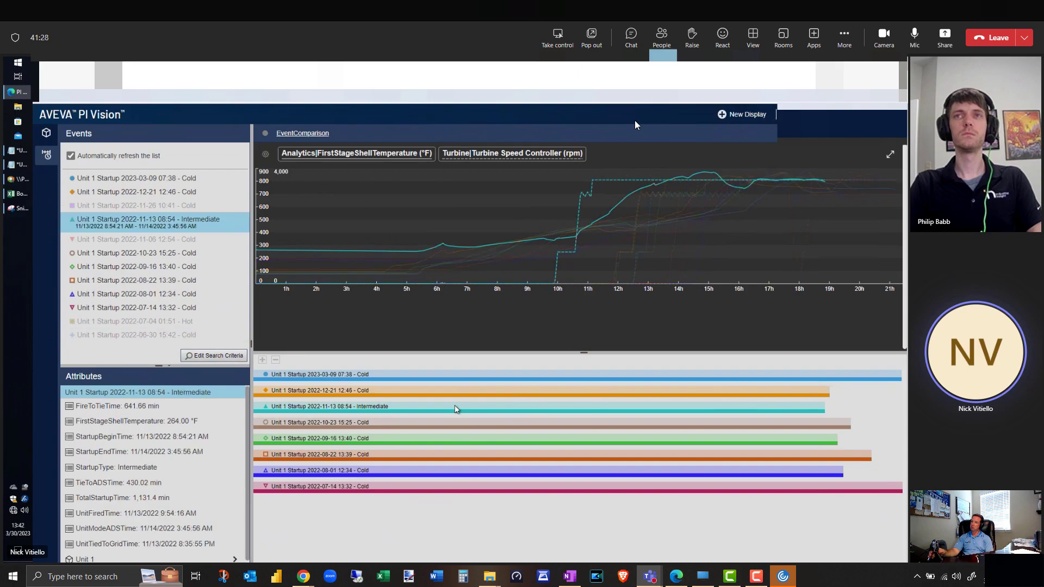
pyautogui.click(471, 415)
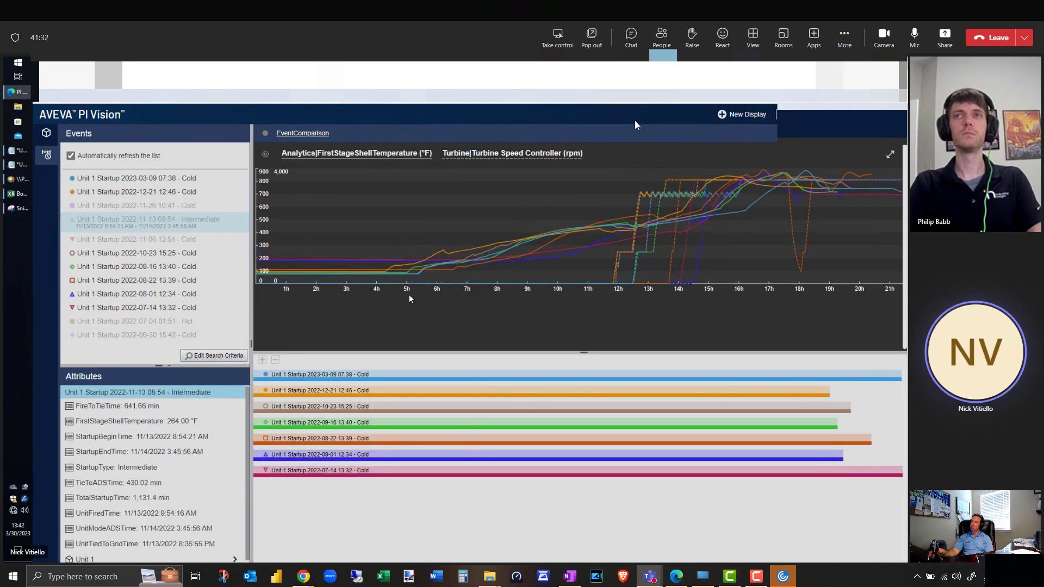
pyautogui.click(379, 181)
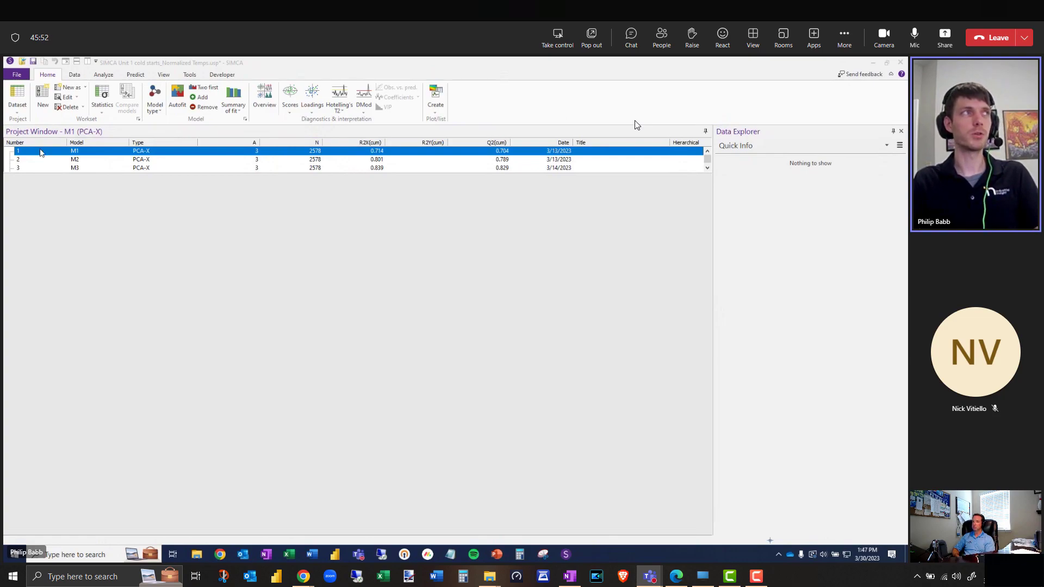
# - Open the SIMCA Unit 1 cold starts_Normalized Temps dataset, review its variables through column 165, and close it
pyautogui.click(17, 95)
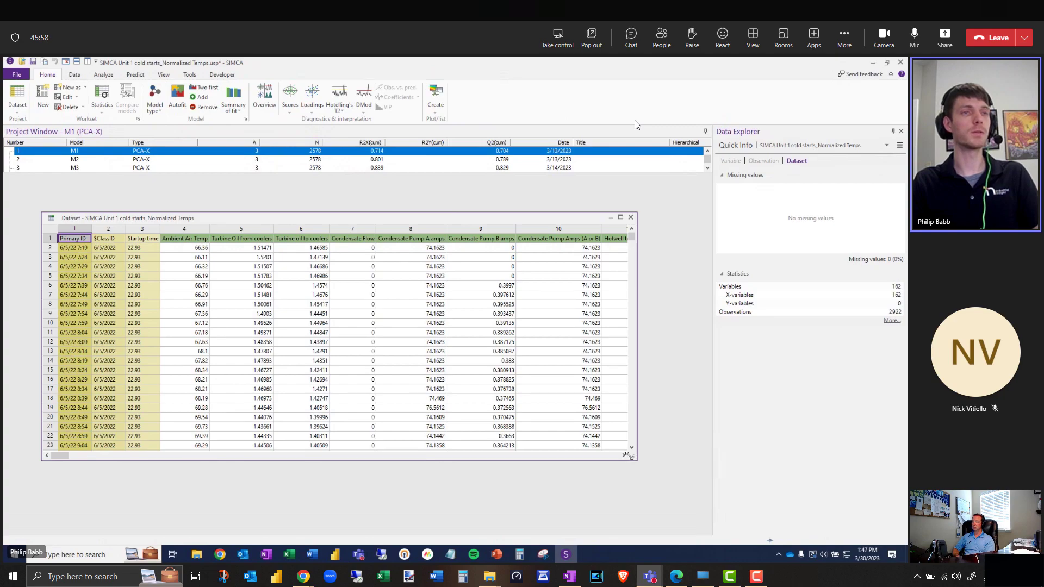
pyautogui.moveTo(641, 461); pyautogui.dragTo(710, 492)
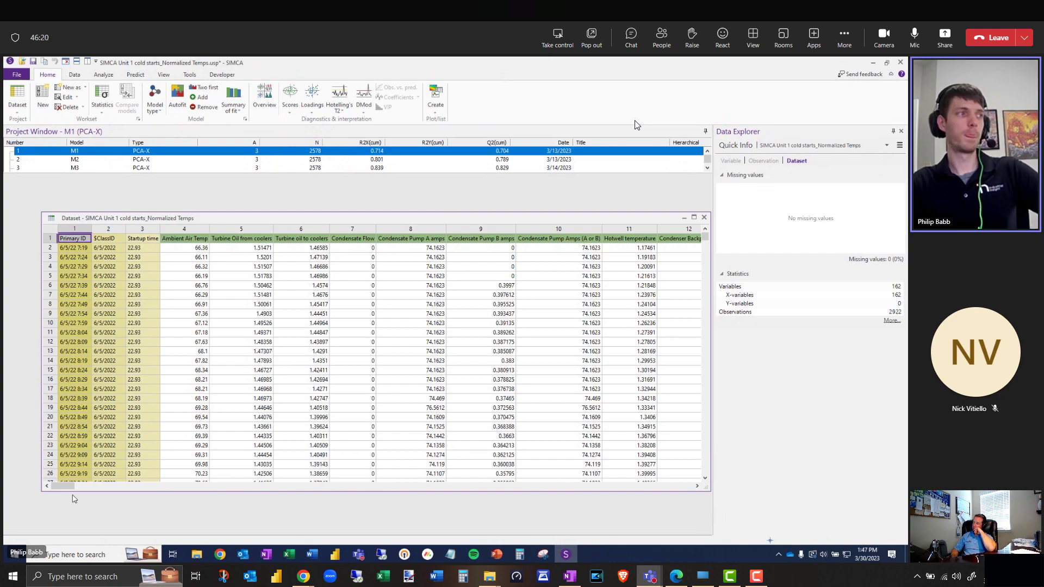
pyautogui.moveTo(60, 484); pyautogui.dragTo(687, 499)
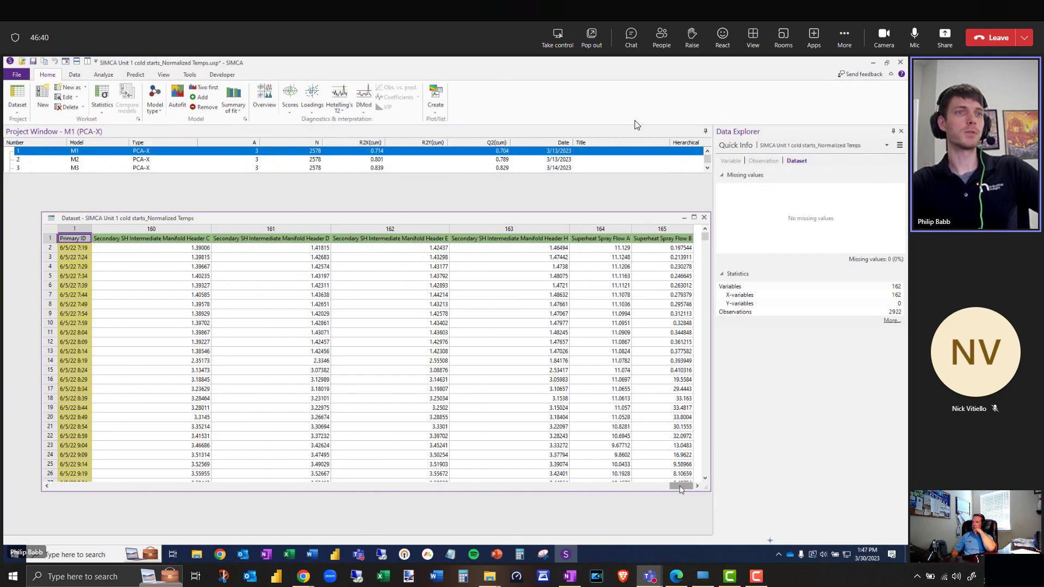
pyautogui.moveTo(679, 486)
pyautogui.mouseDown()
pyautogui.moveTo(659, 490)
pyautogui.moveTo(683, 488)
pyautogui.mouseUp()
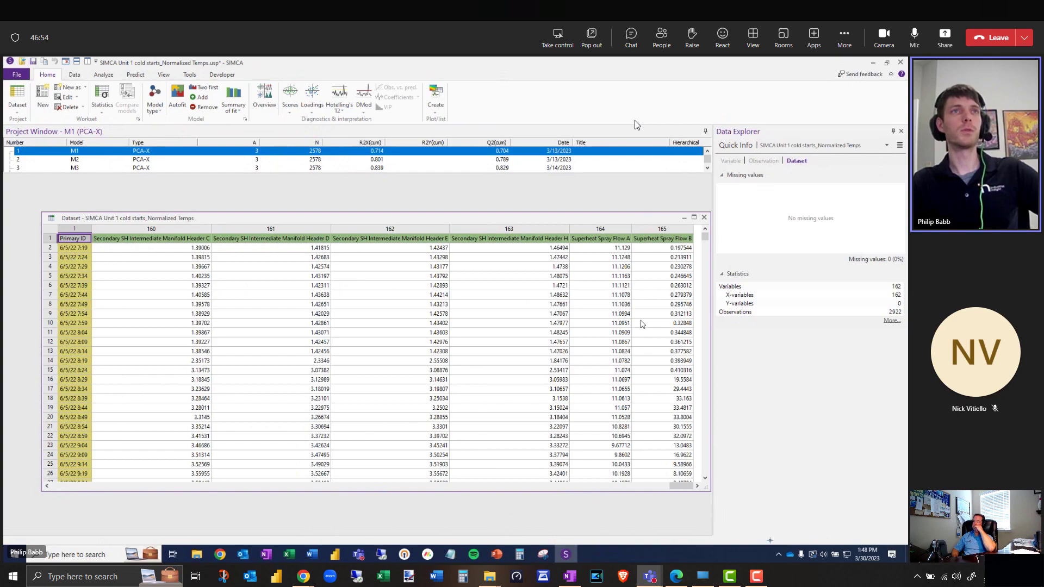
pyautogui.click(705, 217)
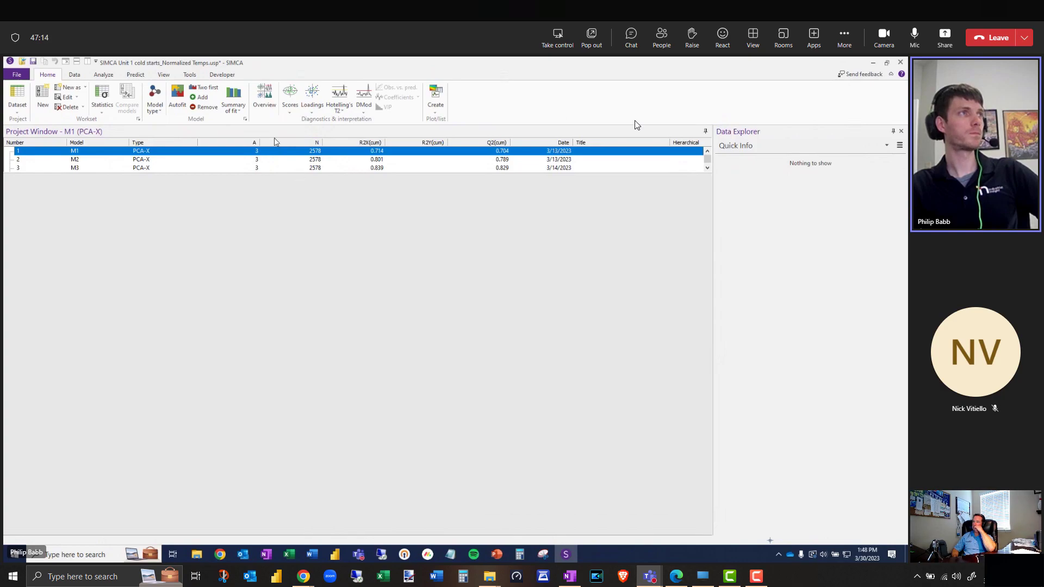
# - Create the overview plots for model M3 and color its score scatter plot by $ClassID
pyautogui.click(166, 167)
pyautogui.click(261, 97)
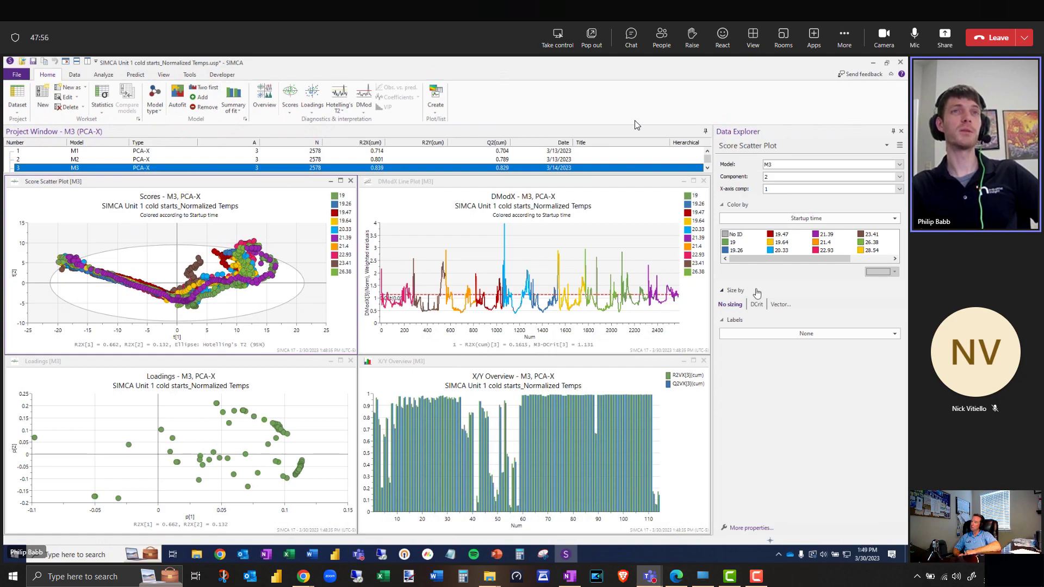
pyautogui.click(773, 219)
pyautogui.click(735, 275)
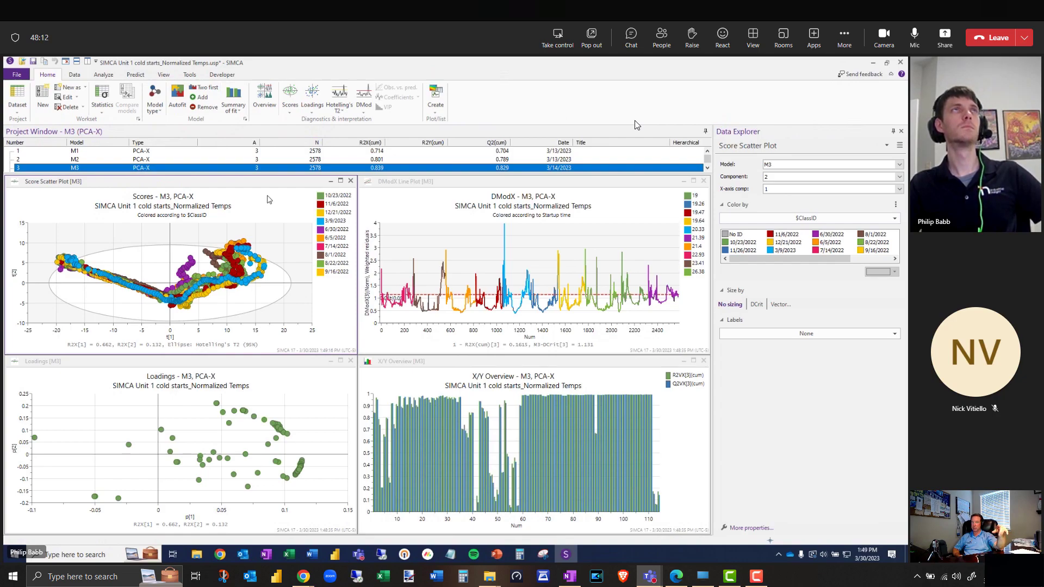
# - Reopen the dataset and mark the 6/5/22 7:19 observation row to review how startups are organized
pyautogui.click(17, 95)
pyautogui.click(110, 309)
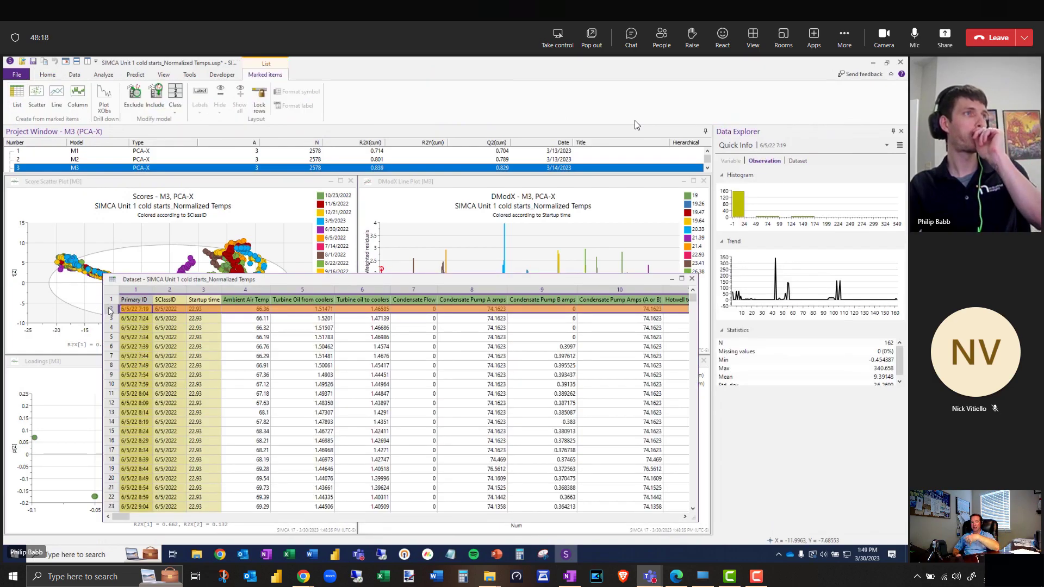
pyautogui.rightClick(102, 384)
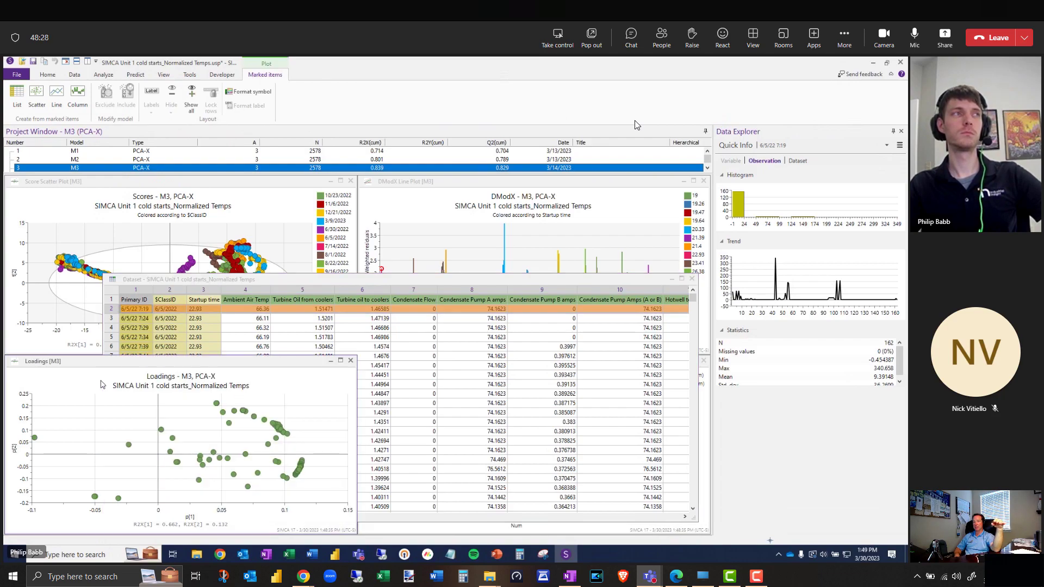
pyautogui.press('Escape')
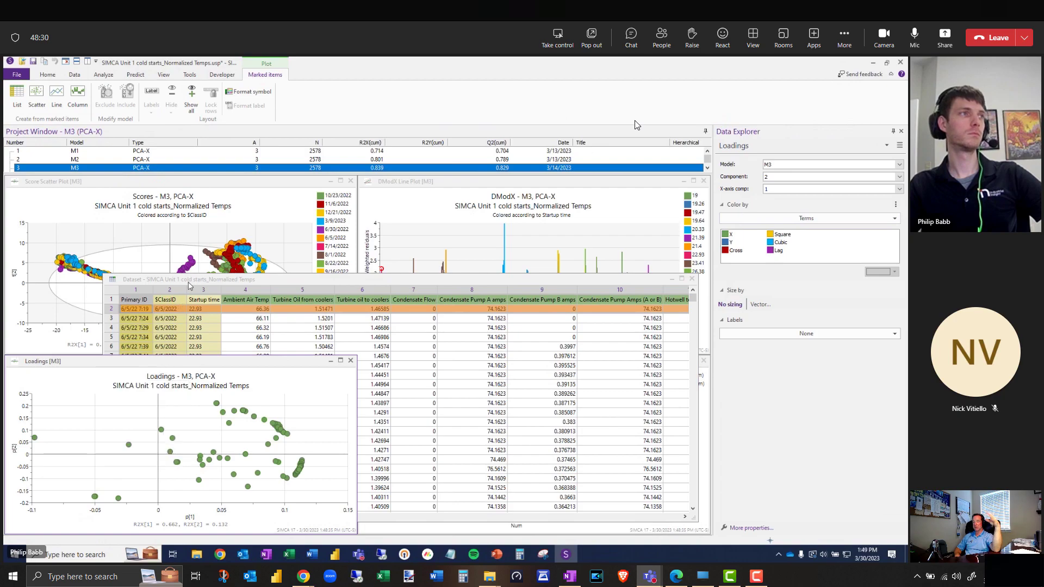
pyautogui.click(189, 287)
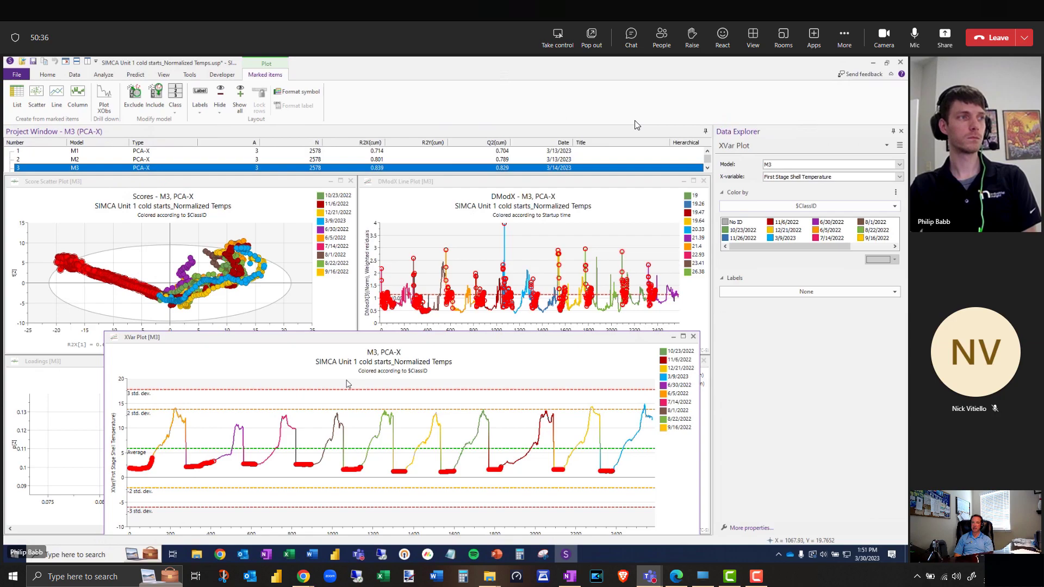
# - Clear the marked score points and reposition the First Stage Shell Temperature plot below the score scatter and DModX plots
pyautogui.click(671, 361)
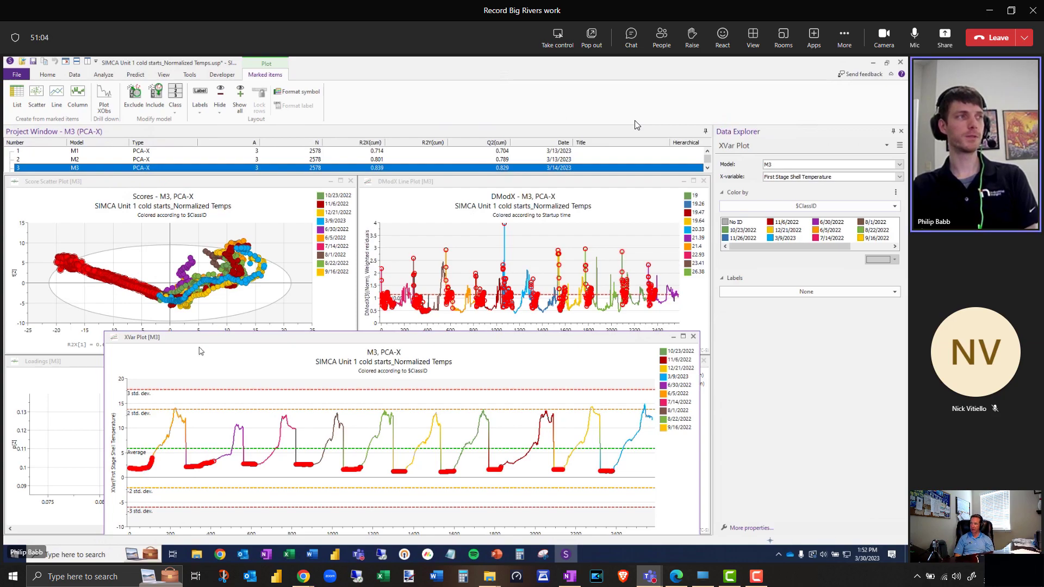
pyautogui.moveTo(199, 339); pyautogui.dragTo(217, 256)
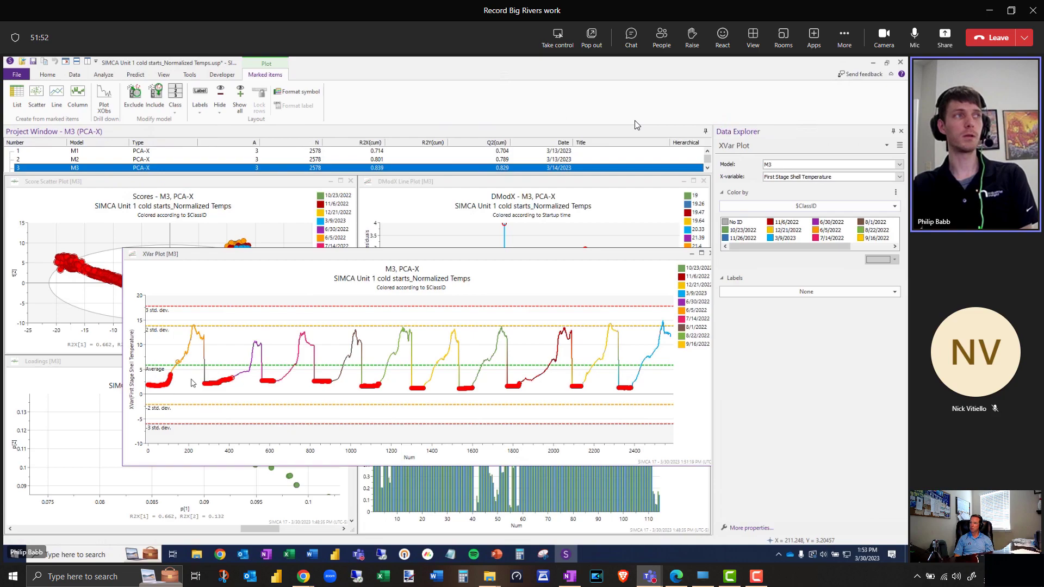
pyautogui.click(122, 269)
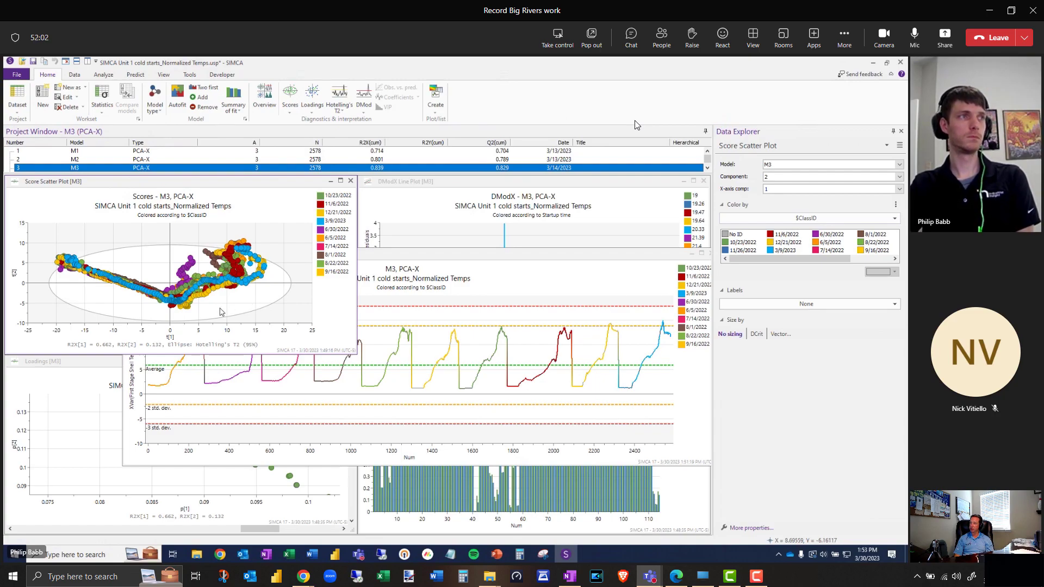
pyautogui.click(435, 262)
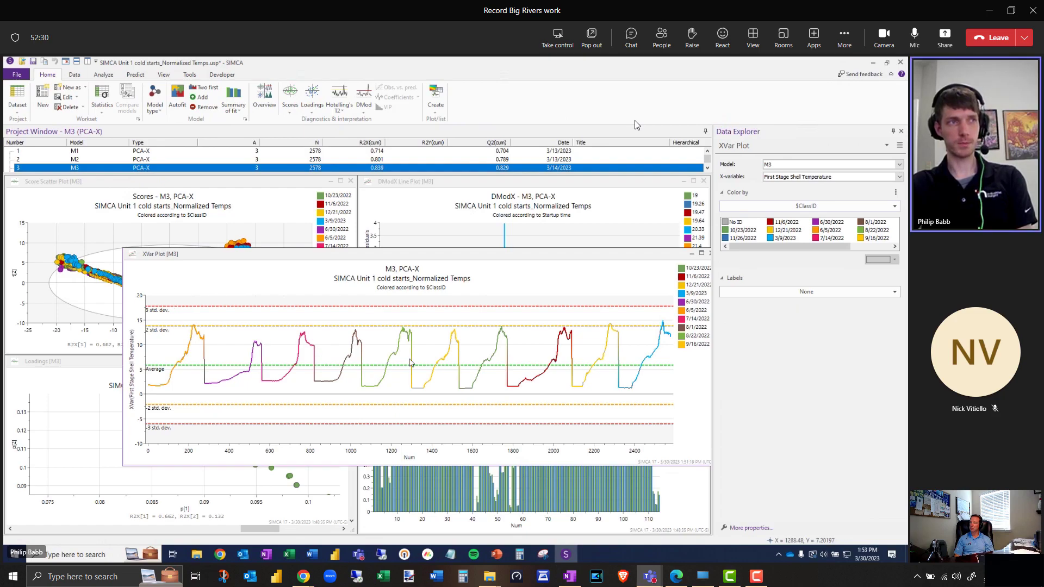
pyautogui.click(632, 387)
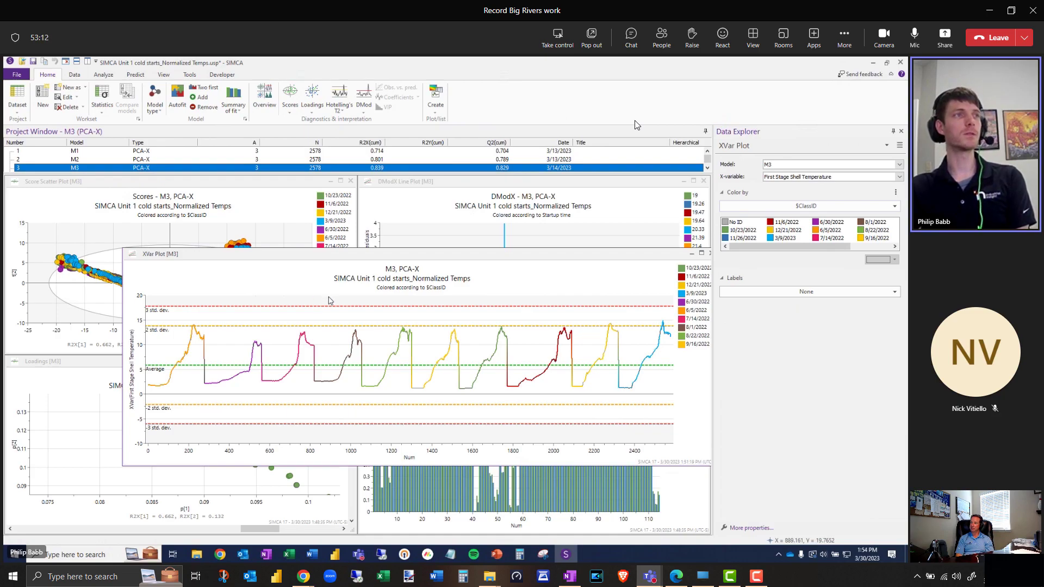
pyautogui.moveTo(441, 259); pyautogui.dragTo(438, 255)
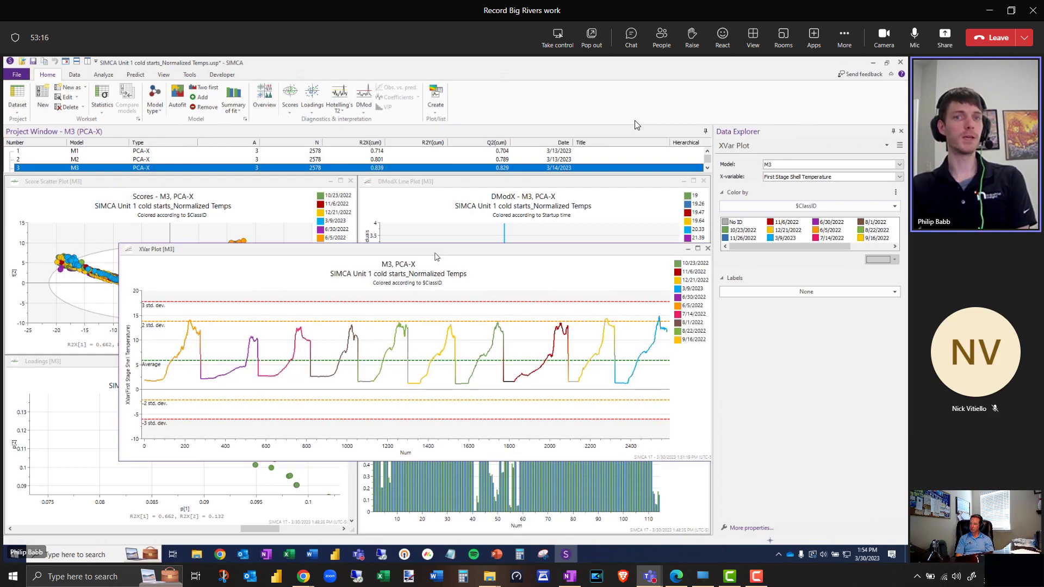
pyautogui.moveTo(437, 257); pyautogui.dragTo(346, 341)
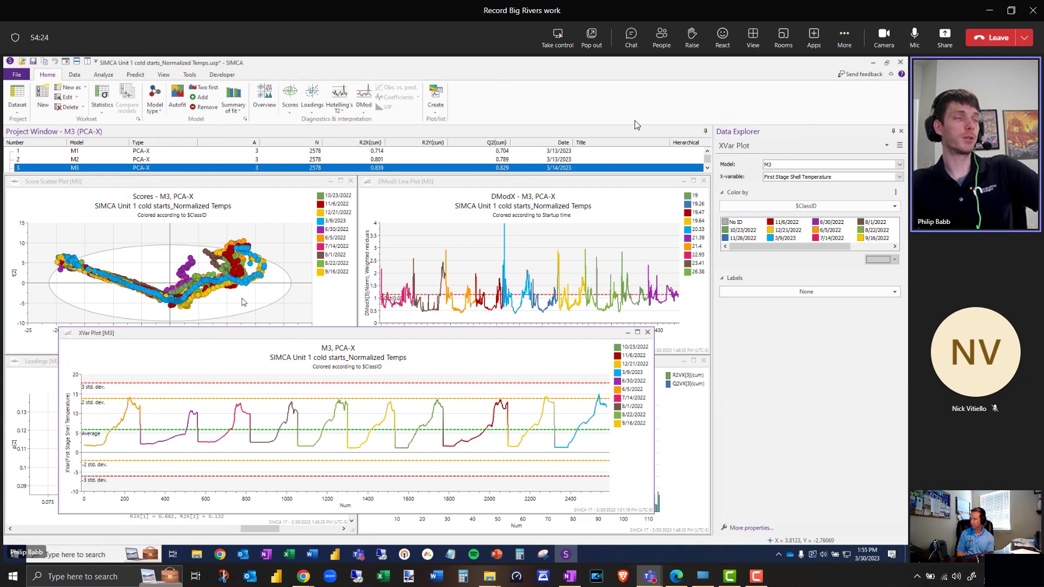
# - Mark the negative and positive t[1] score clusters as two groups, compare them in the temperature trend, and clear the marking
pyautogui.click(338, 197)
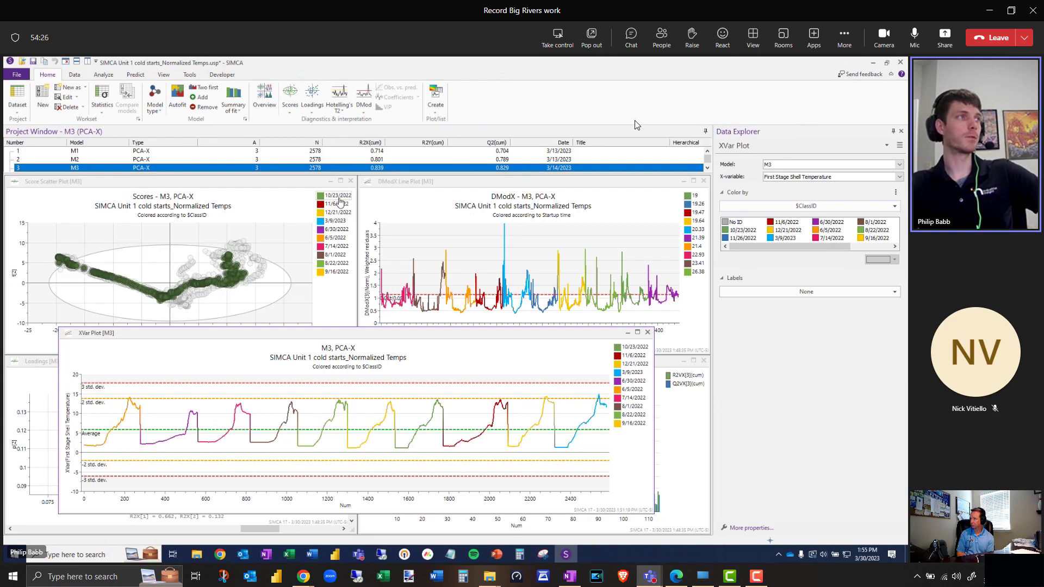
pyautogui.click(340, 201)
pyautogui.moveTo(157, 251)
pyautogui.mouseDown()
pyautogui.moveTo(57, 266)
pyautogui.moveTo(173, 305)
pyautogui.mouseUp()
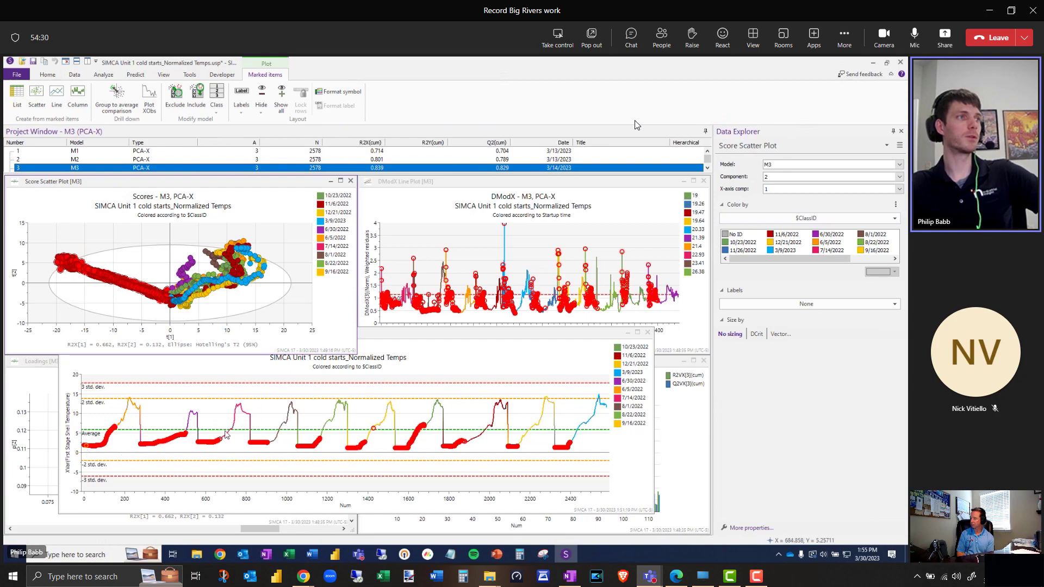
pyautogui.moveTo(254, 246)
pyautogui.mouseDown()
pyautogui.moveTo(261, 239)
pyautogui.moveTo(174, 321)
pyautogui.moveTo(272, 283)
pyautogui.mouseUp()
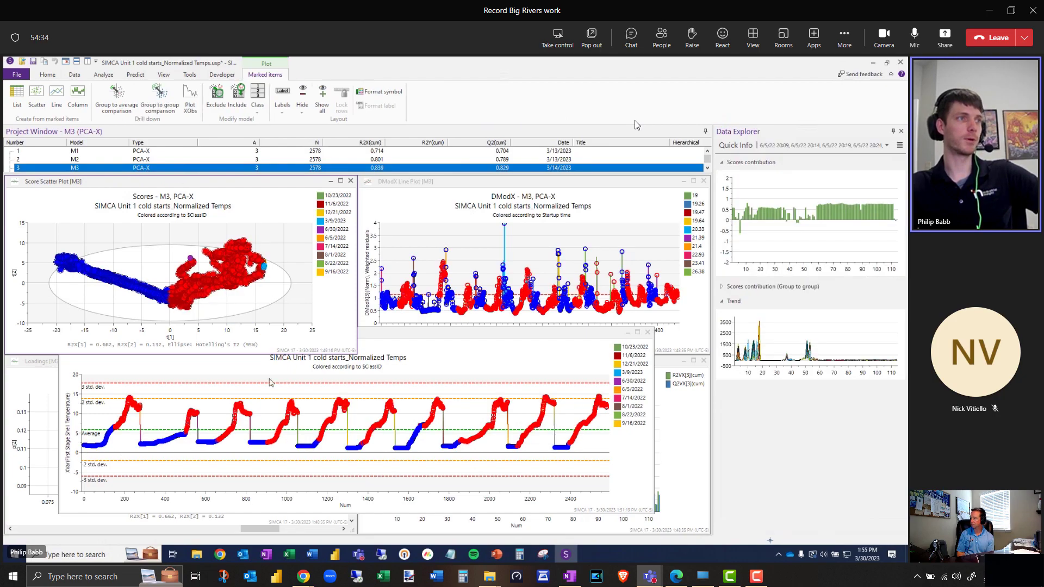
pyautogui.click(213, 311)
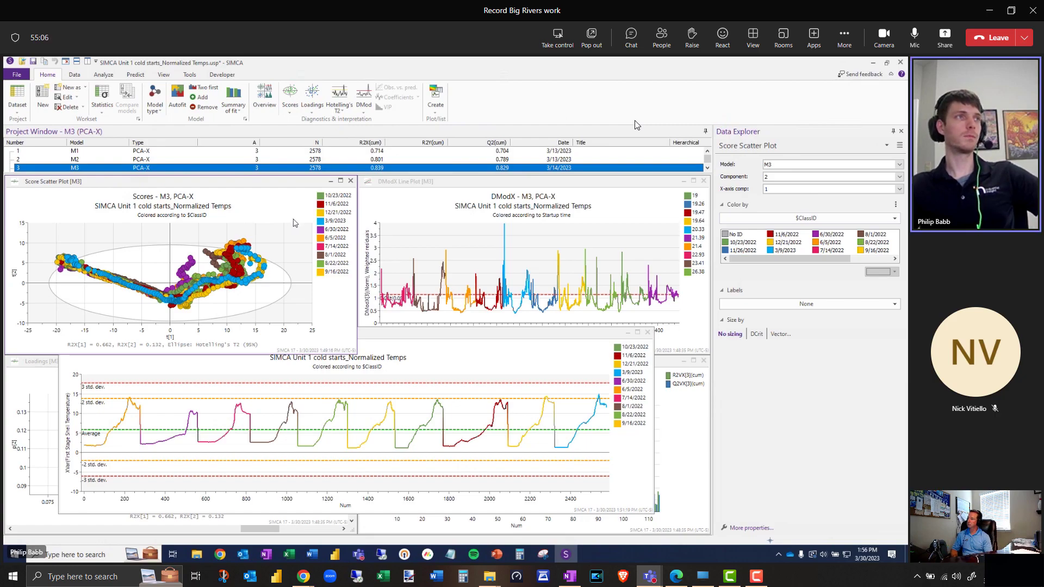
# - Color the M3 score scatter plot by Startup time and mark the 26.38 and 19 startups as two groups
pyautogui.click(780, 219)
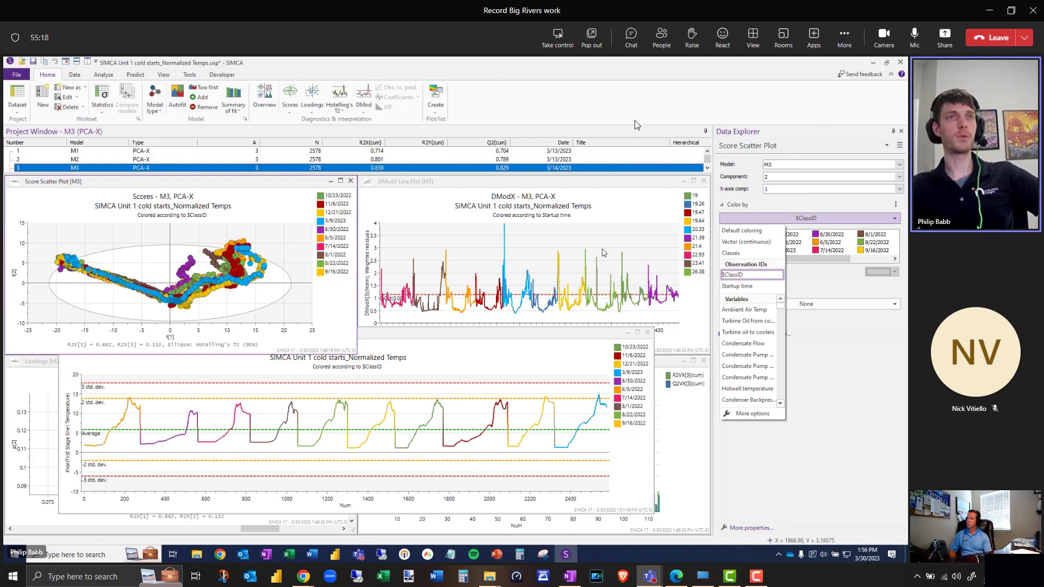
pyautogui.click(730, 286)
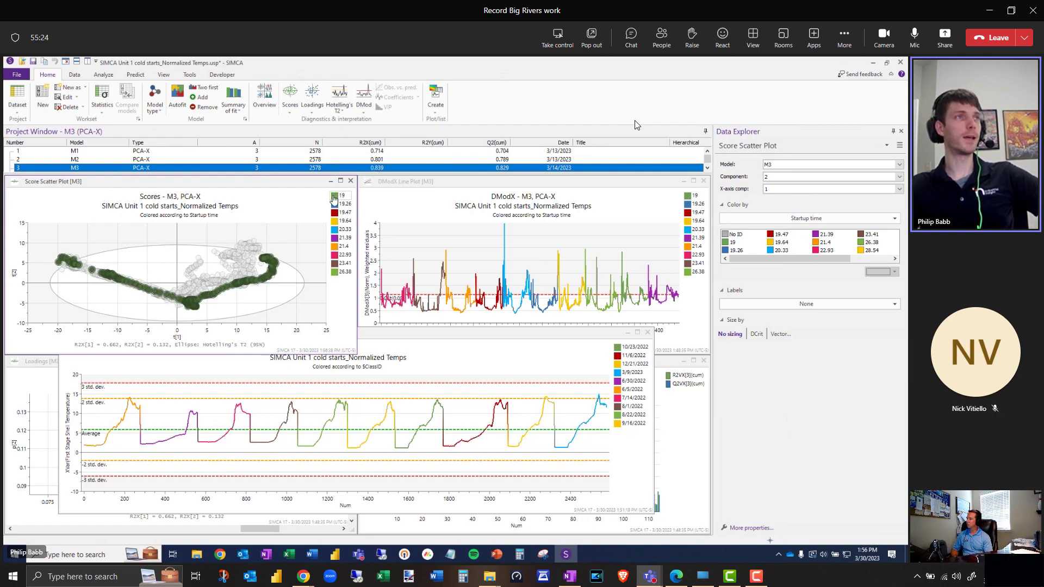
pyautogui.click(337, 274)
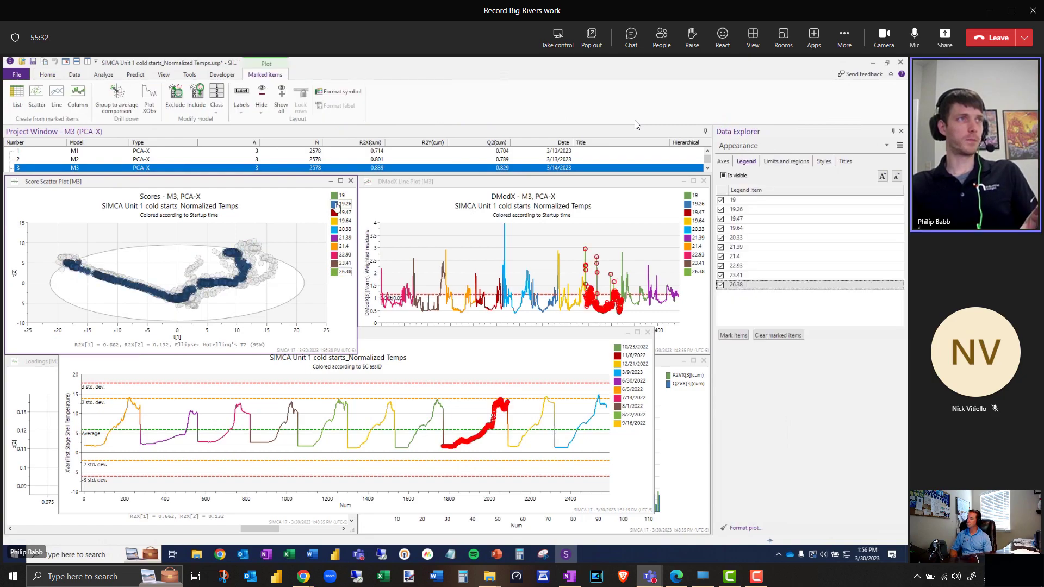
pyautogui.keyDown('ctrl'); pyautogui.click(335, 197); pyautogui.keyUp('ctrl')
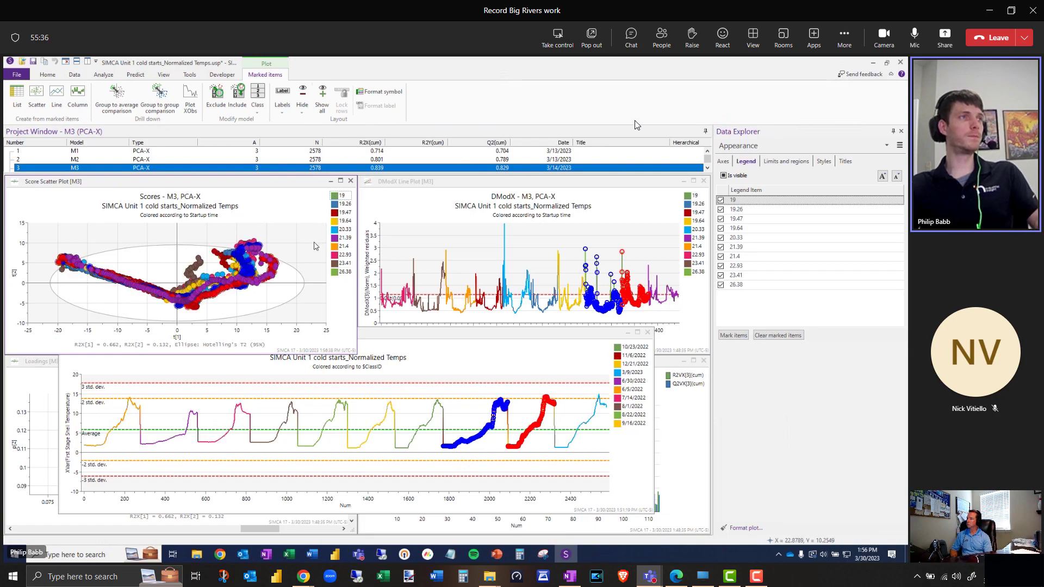
# - Create a group-to-group score contribution plot for the marked startups and sort its bars in ascending order
pyautogui.click(156, 101)
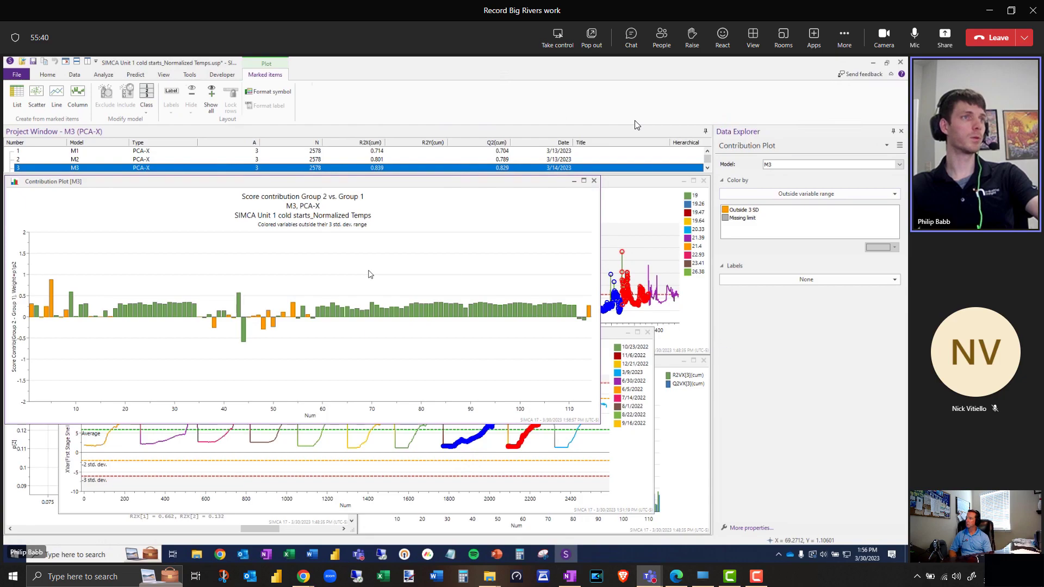
pyautogui.rightClick(370, 272)
pyautogui.click(406, 322)
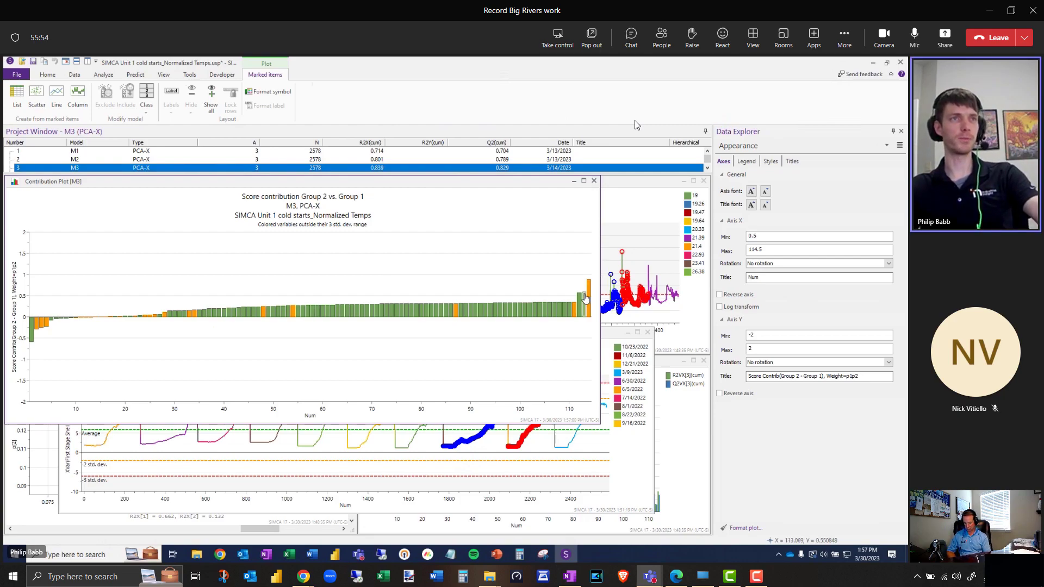
# - Inspect the extreme contribution bars and open the variable plot for Hotwell temperature
pyautogui.moveTo(592, 295)
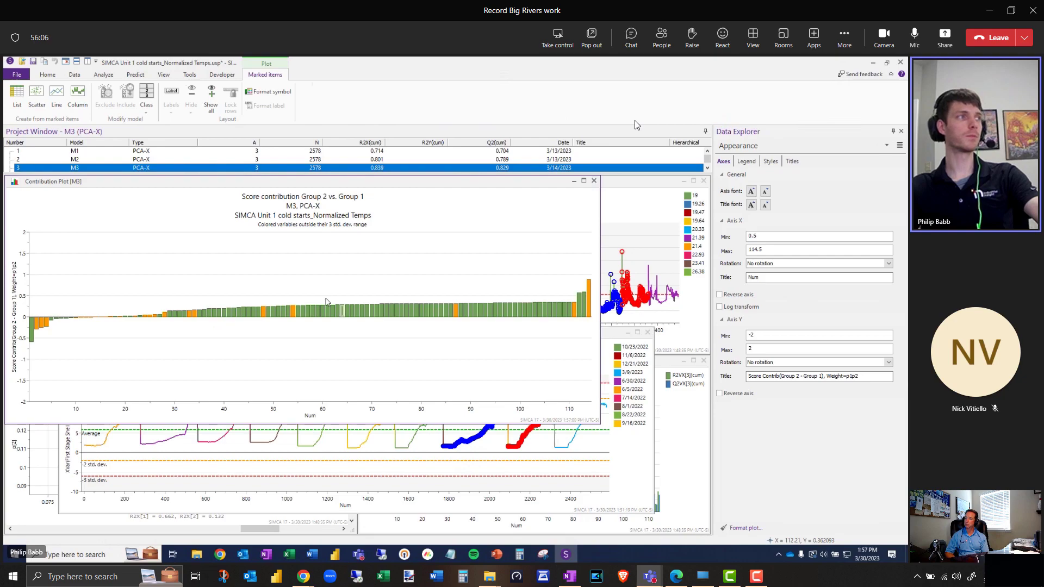
pyautogui.moveTo(31, 337)
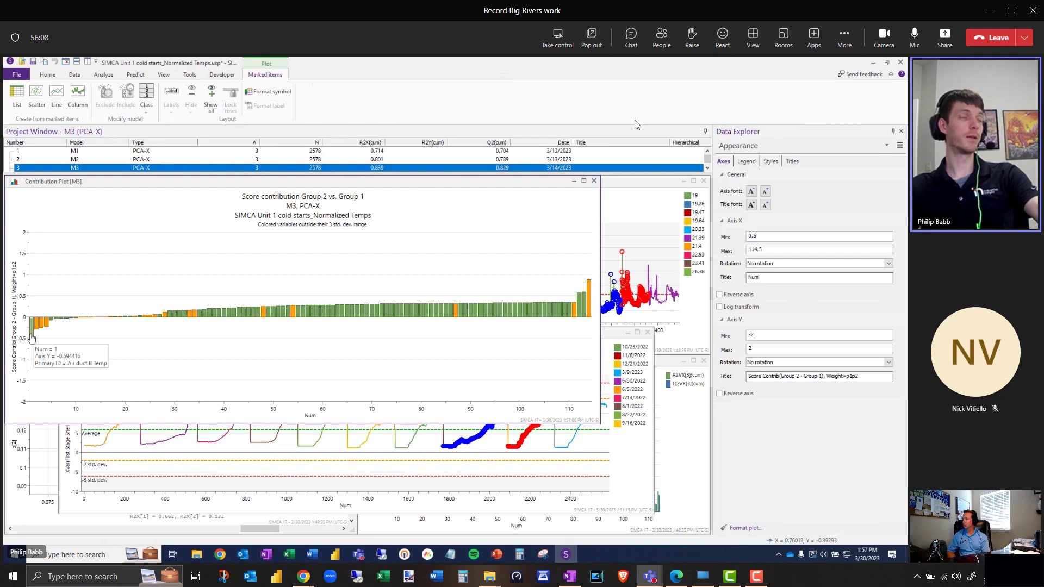
pyautogui.doubleClick(591, 306)
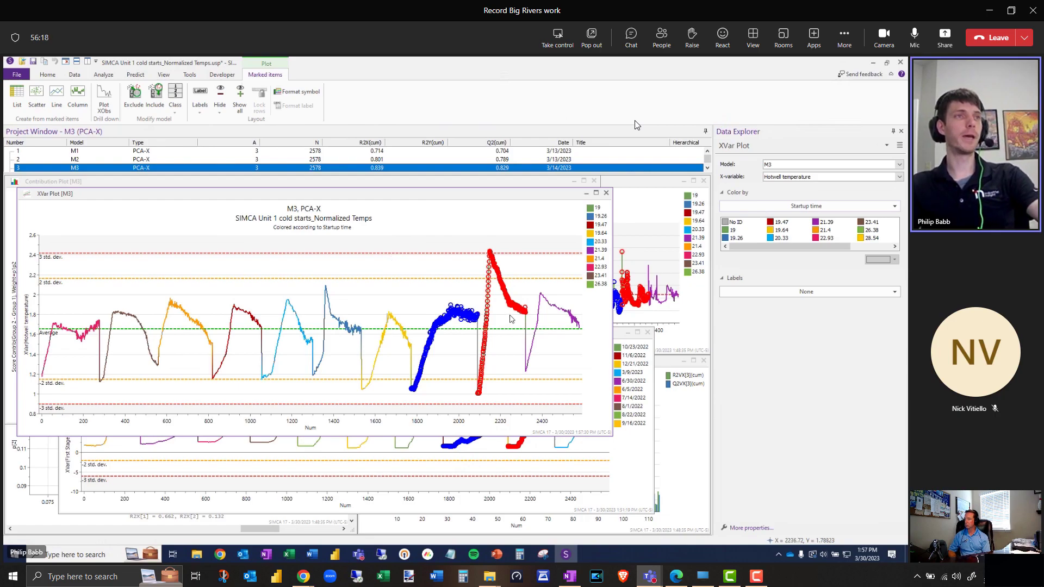
# - Close the Hotwell temperature and contribution plots, and mark the 23.41 and 19 startups as two groups in the score scatter plot
pyautogui.click(607, 194)
pyautogui.click(595, 182)
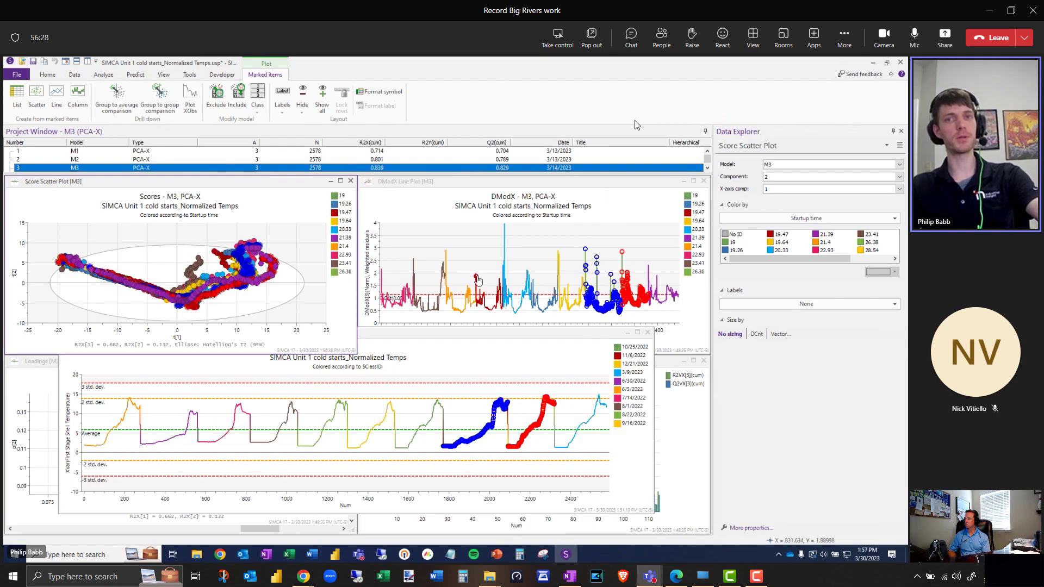
pyautogui.click(344, 263)
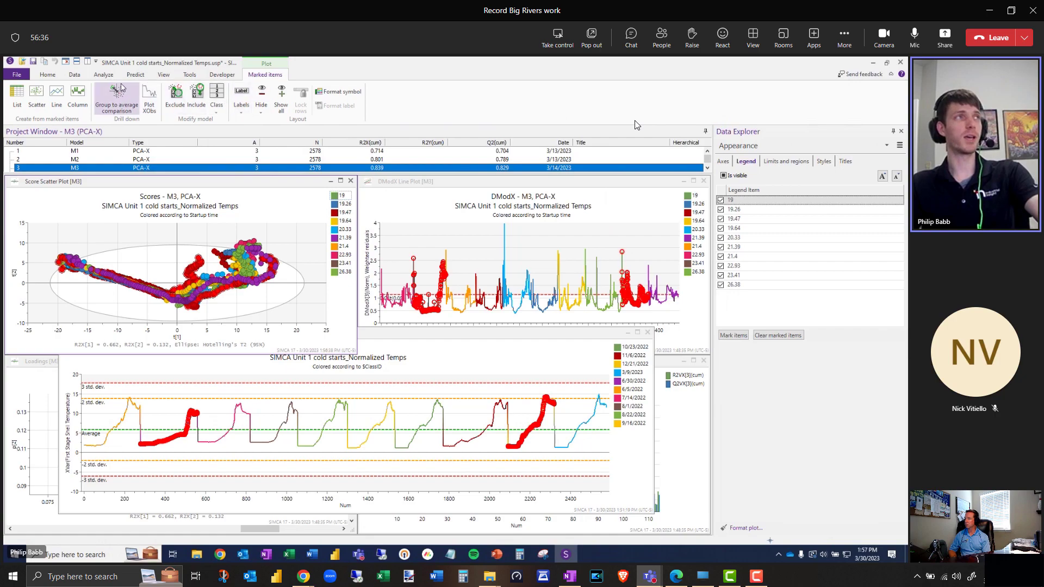
pyautogui.click(343, 263)
# - Create a group-to-group score contribution plot comparing the 23.41 and 19 startups, with its bars sorted in ascending order
pyautogui.click(159, 98)
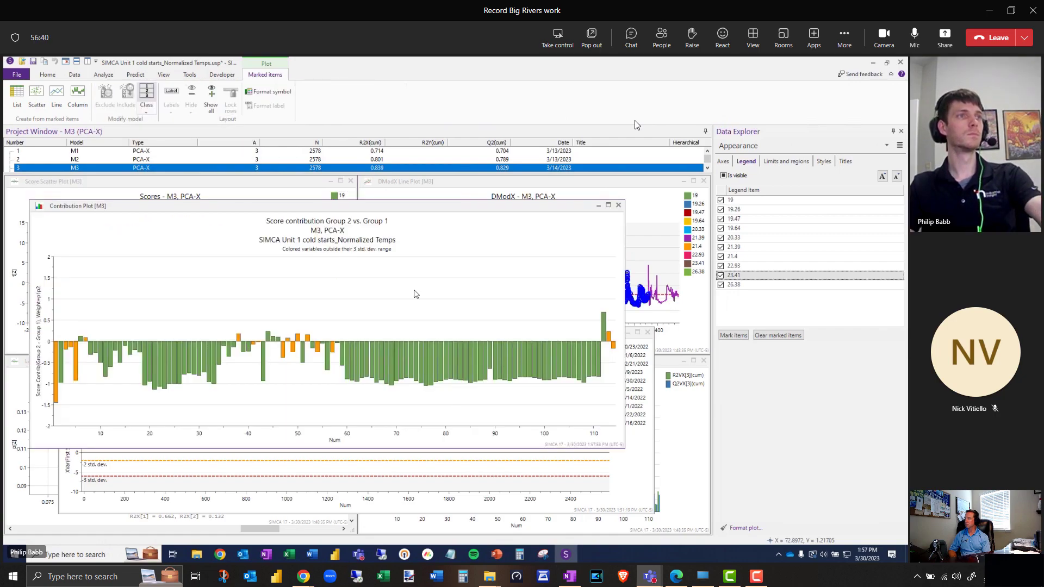
pyautogui.rightClick(424, 297)
pyautogui.click(475, 347)
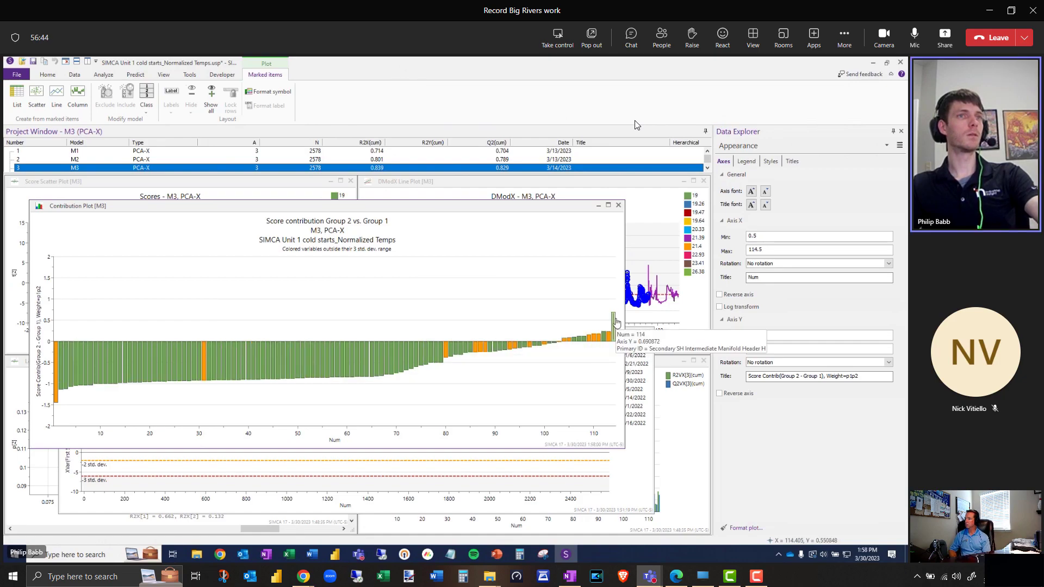
# - Open the variable plot for Turbine Oil from coolers, compare the two marked startups, and move the plot clear of the contribution plot
pyautogui.moveTo(55, 376)
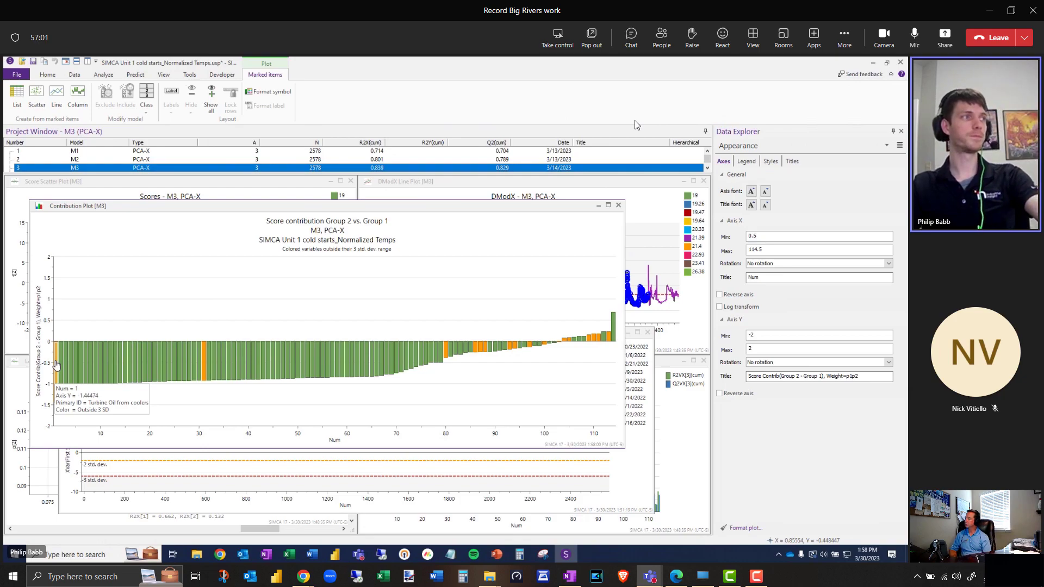
pyautogui.doubleClick(56, 365)
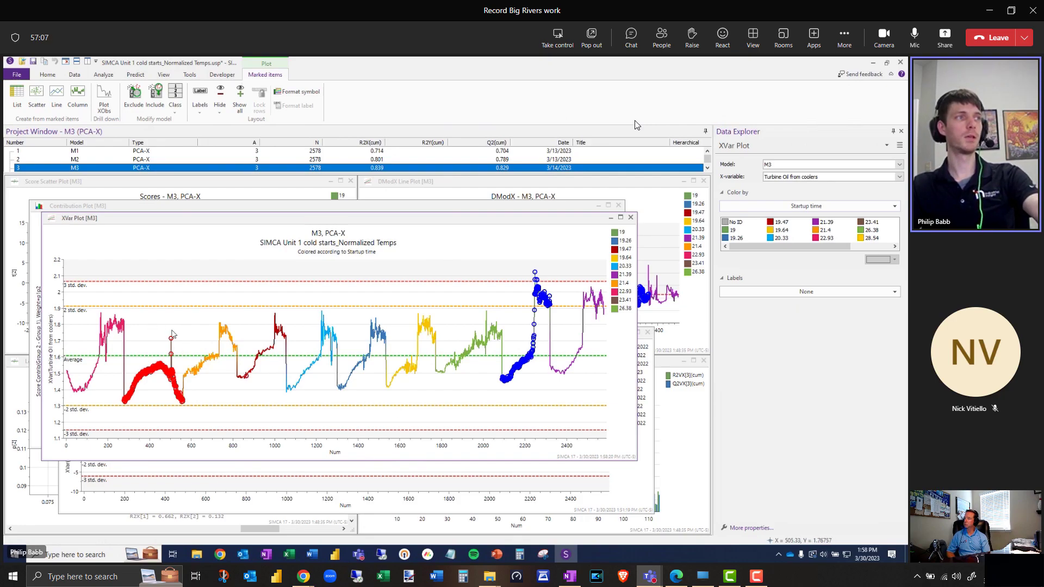
pyautogui.moveTo(150, 374)
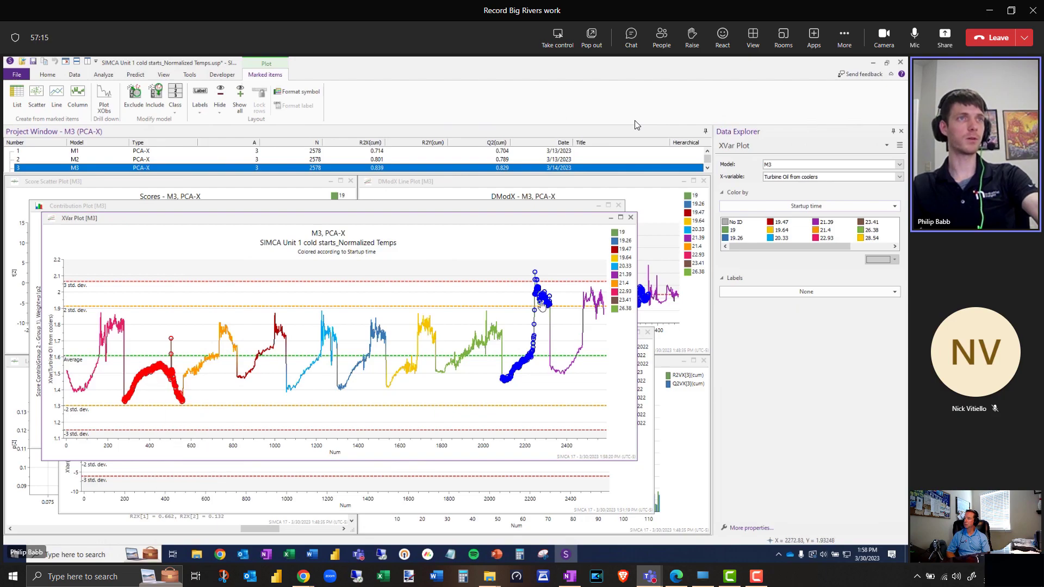
pyautogui.moveTo(544, 300)
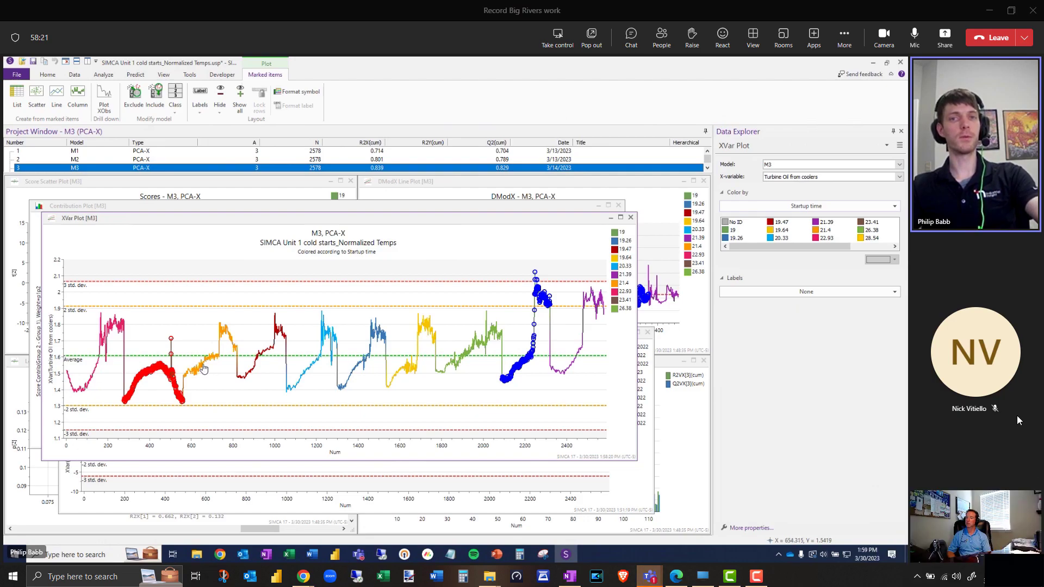
pyautogui.click(428, 337)
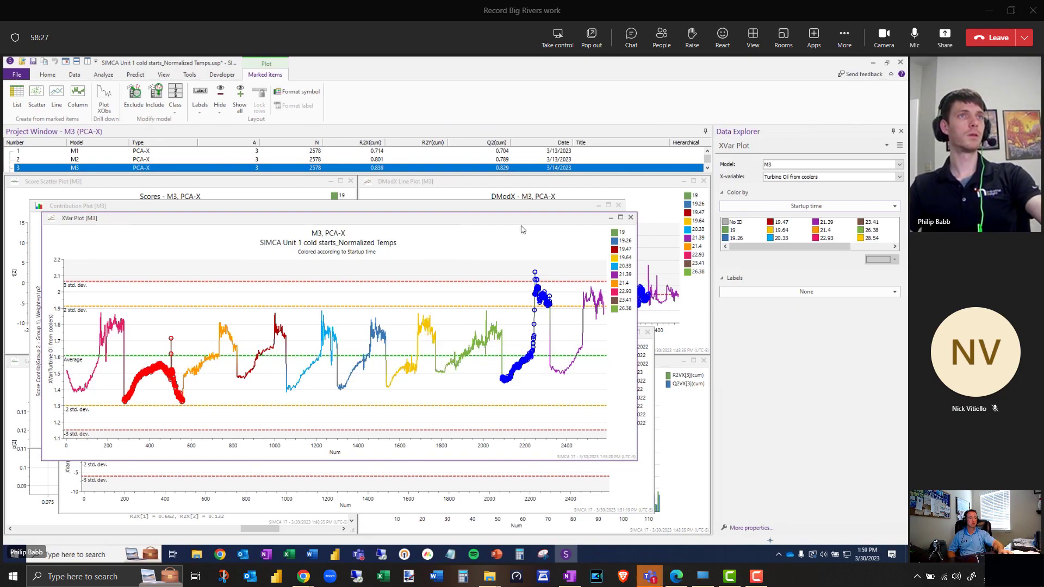
pyautogui.moveTo(525, 224); pyautogui.dragTo(559, 299)
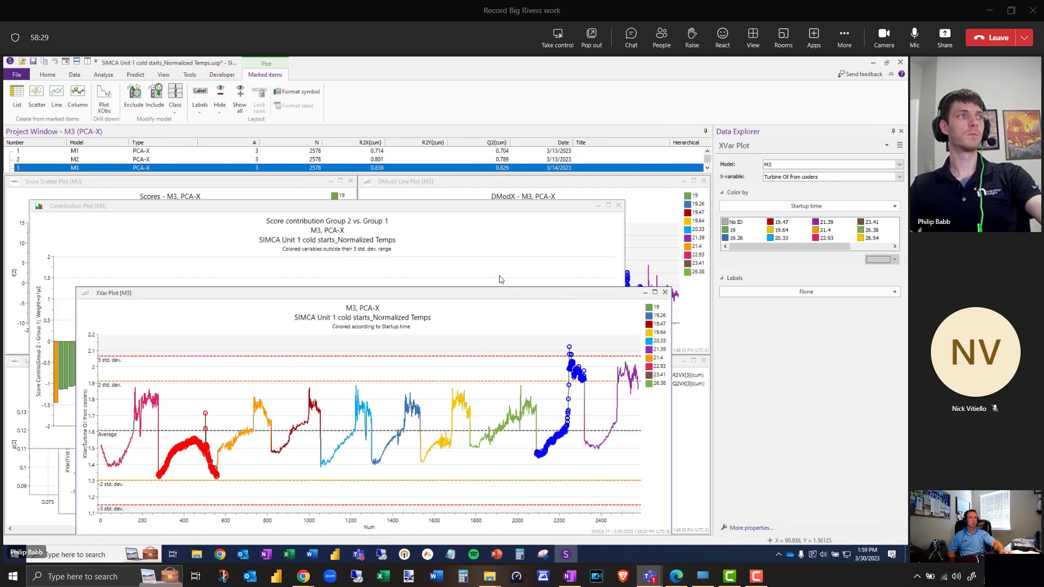
# - Return to the contribution plot, open the variable plot for Turbine bearing 3 metal temp, and move it aside
pyautogui.click(458, 213)
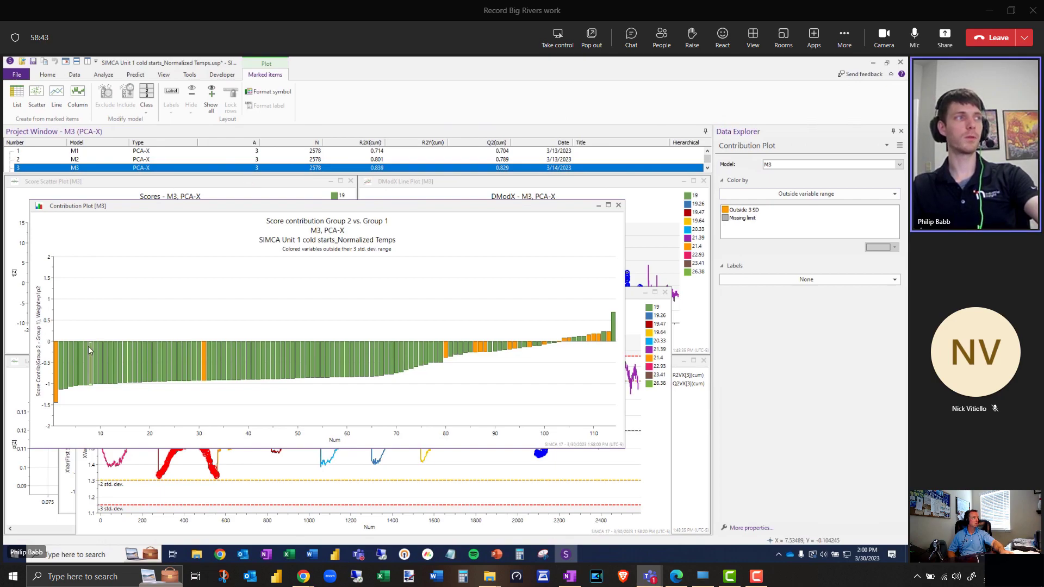
pyautogui.moveTo(64, 357)
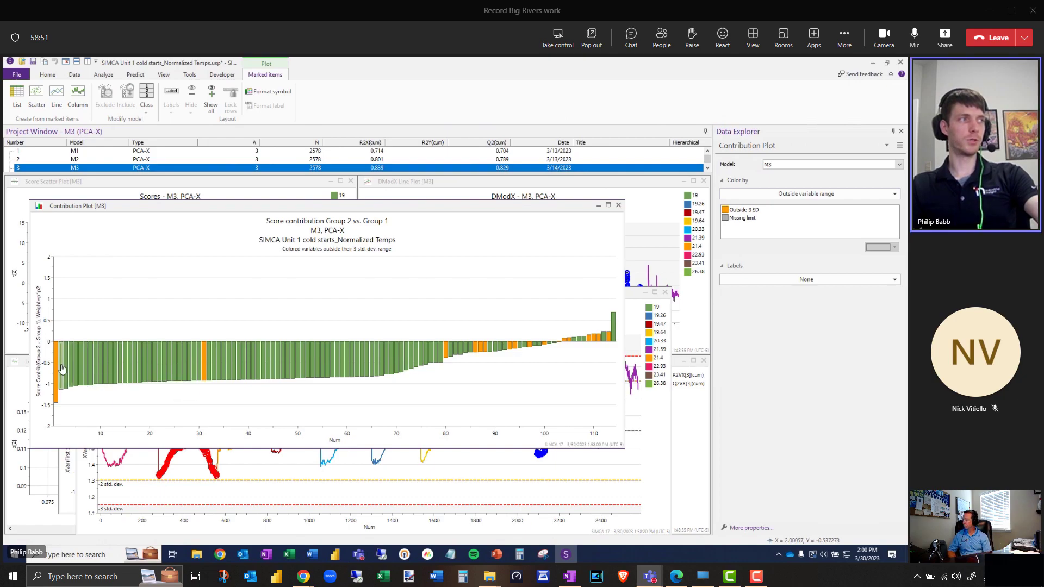
pyautogui.doubleClick(66, 371)
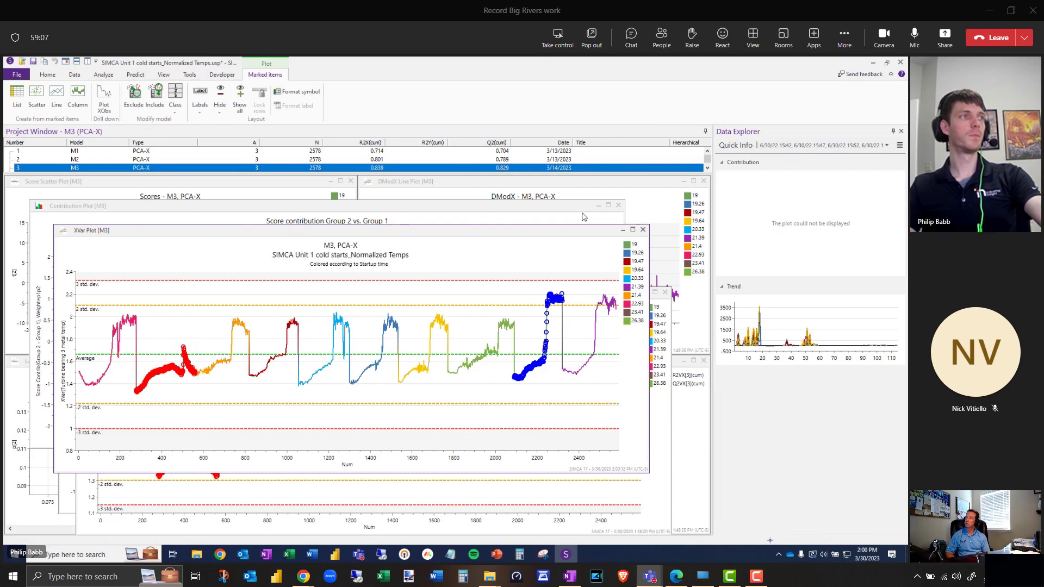
pyautogui.moveTo(466, 233); pyautogui.dragTo(586, 238)
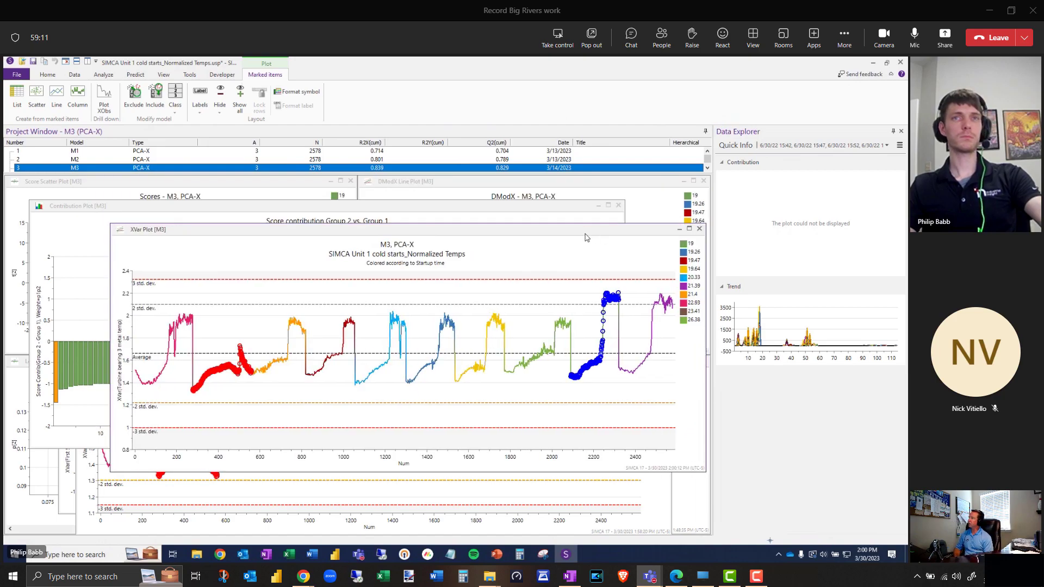